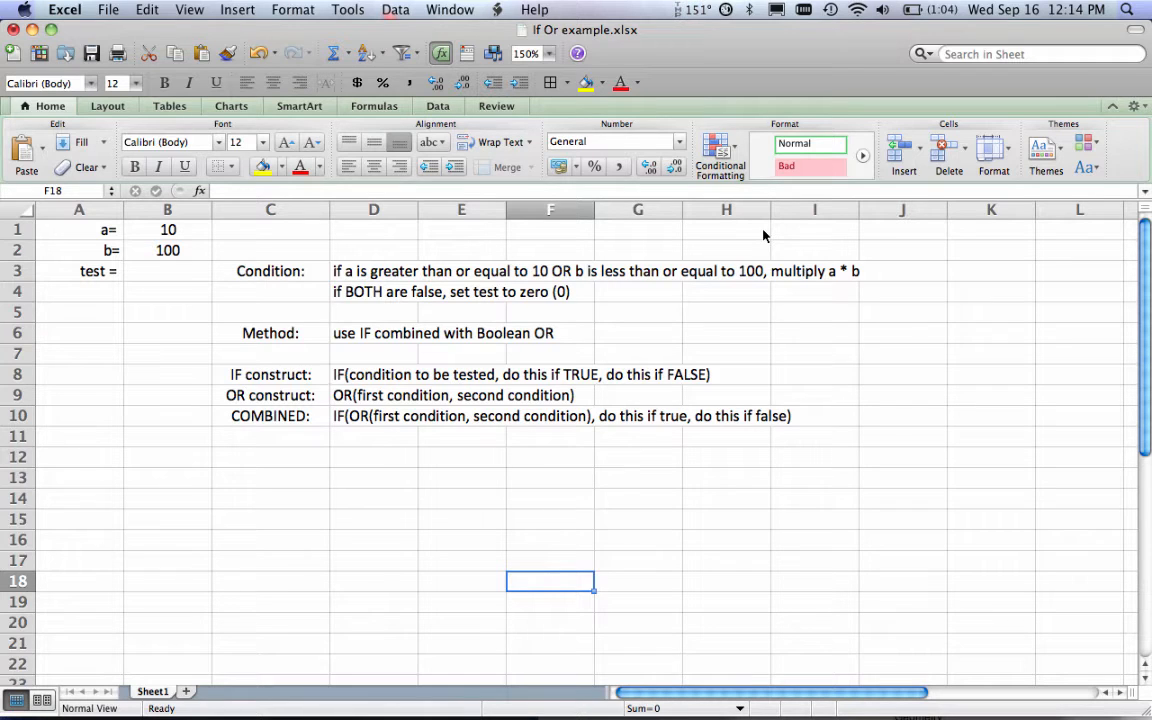
Step: Review the a and b values in B1 and B2, the test condition in D3:D4 and the method in D6
left_click(167, 230)
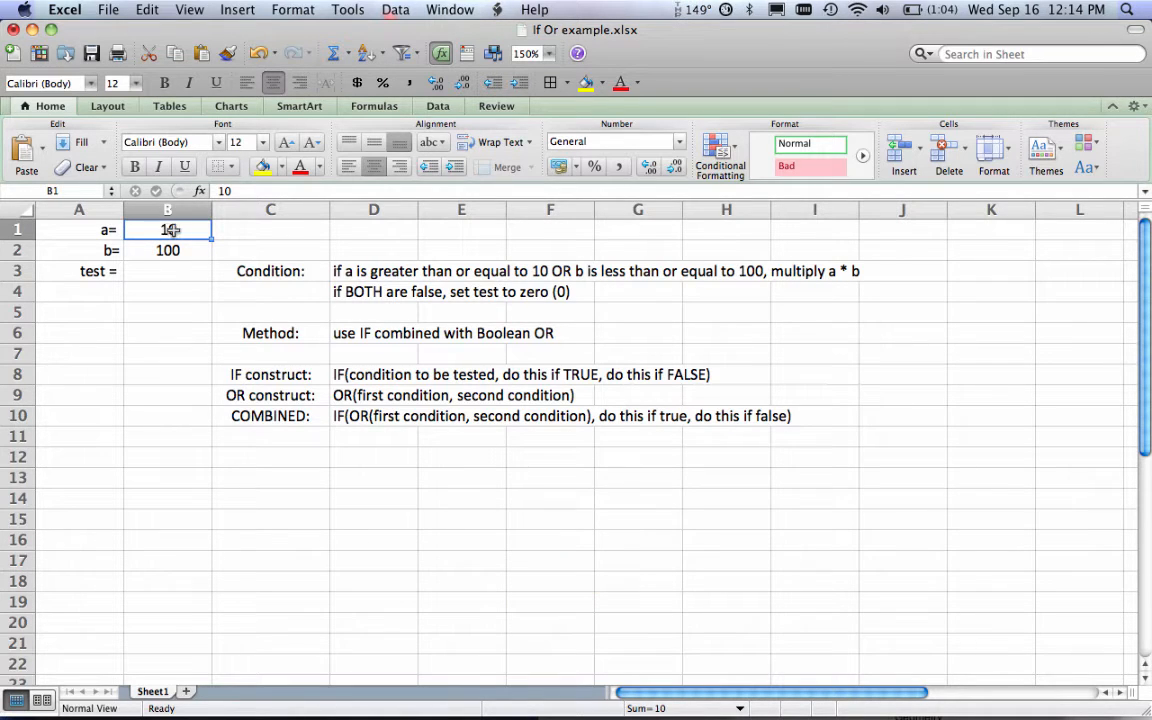
left_click(190, 249)
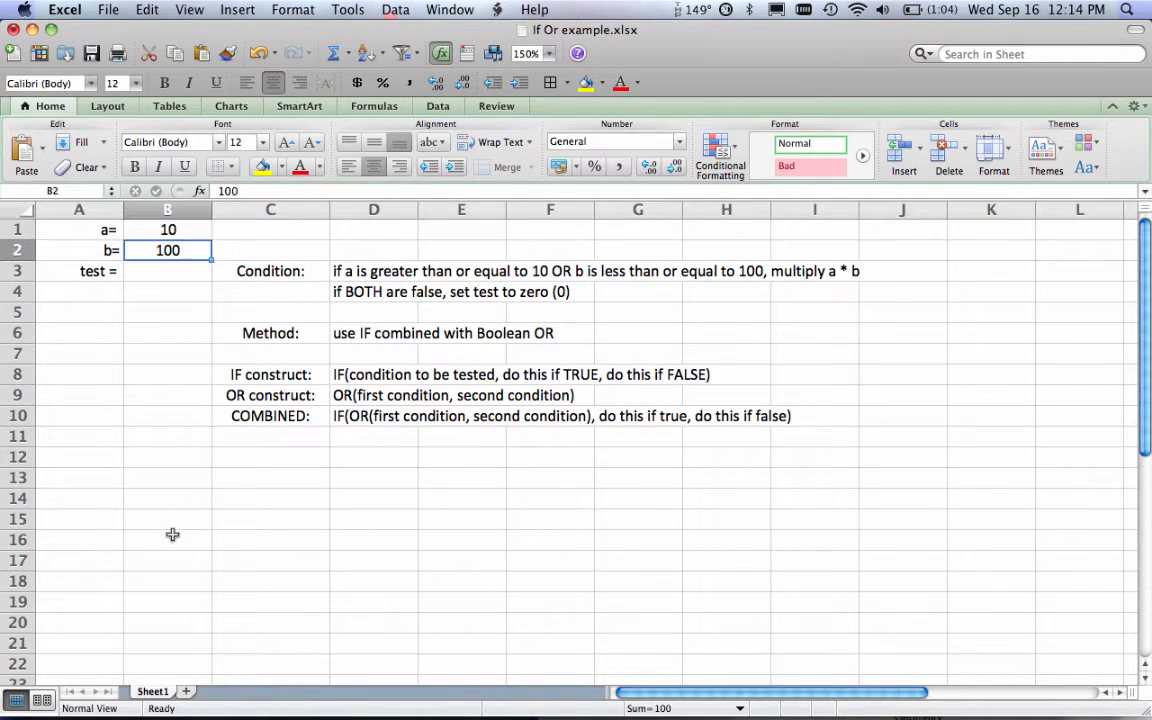
left_click(383, 270)
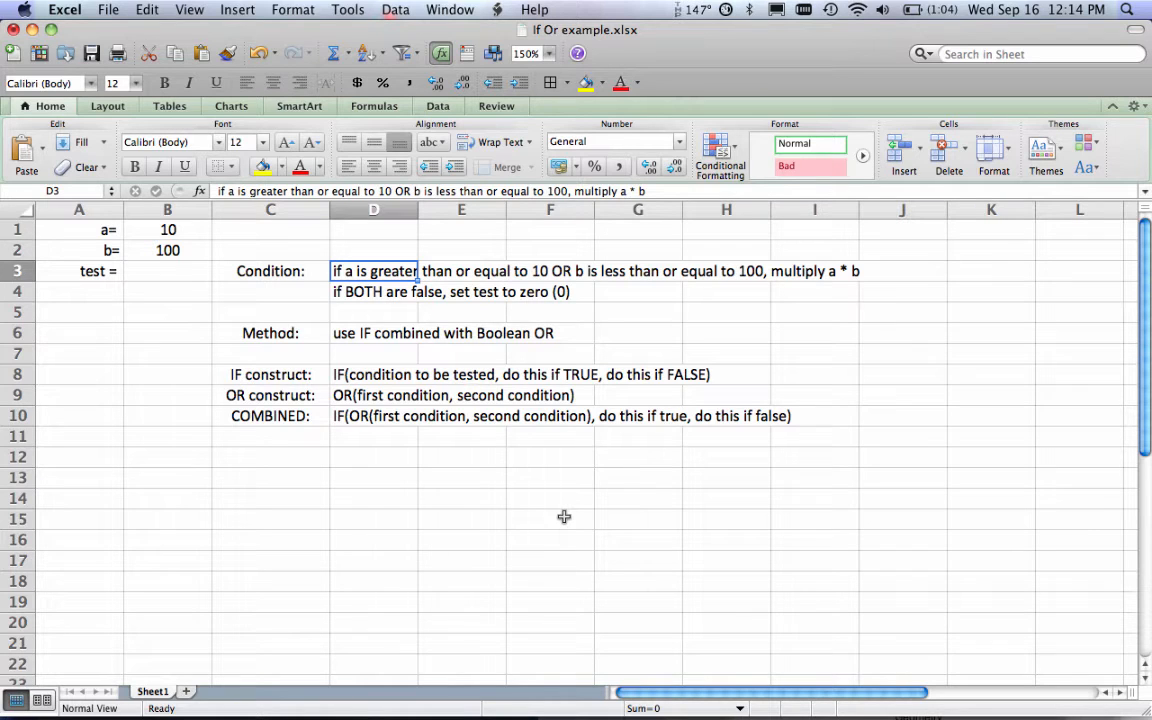
left_click(374, 293)
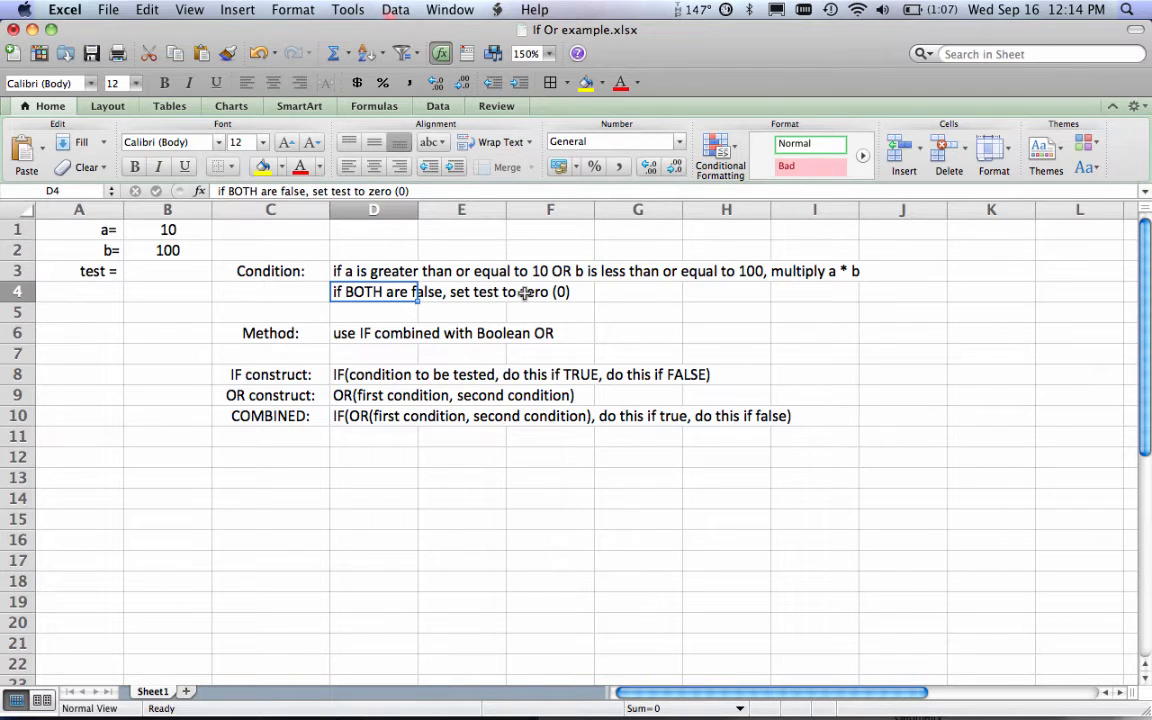
left_click(605, 308)
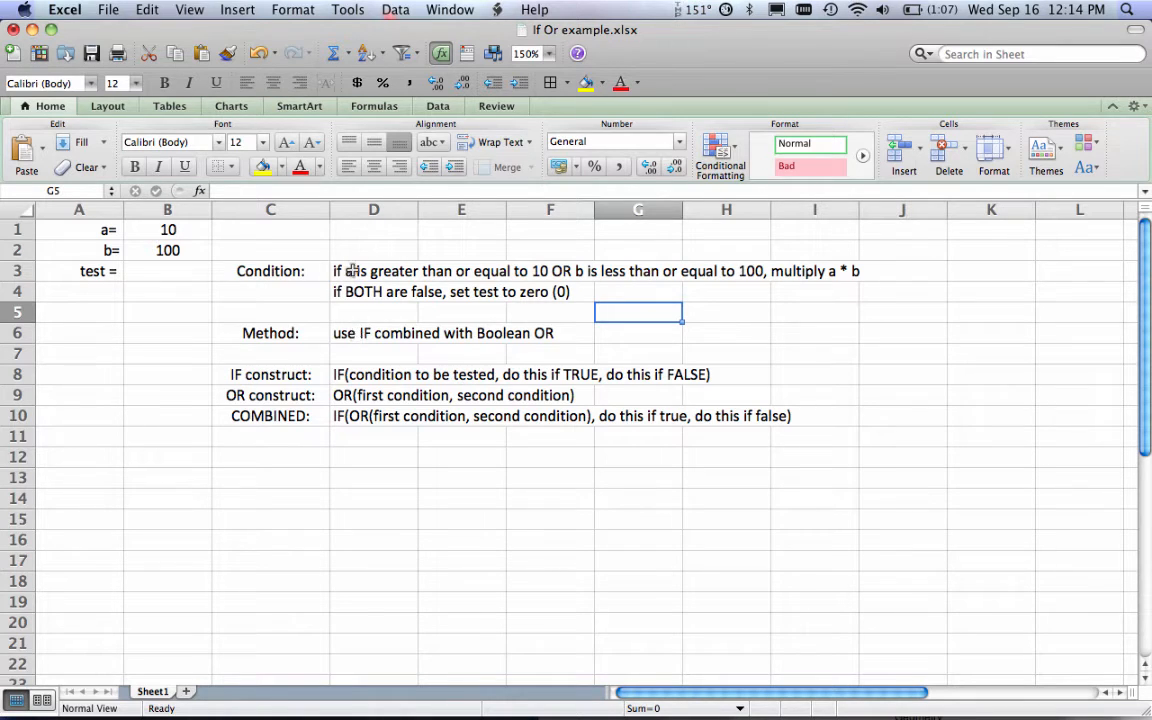
left_click(345, 333)
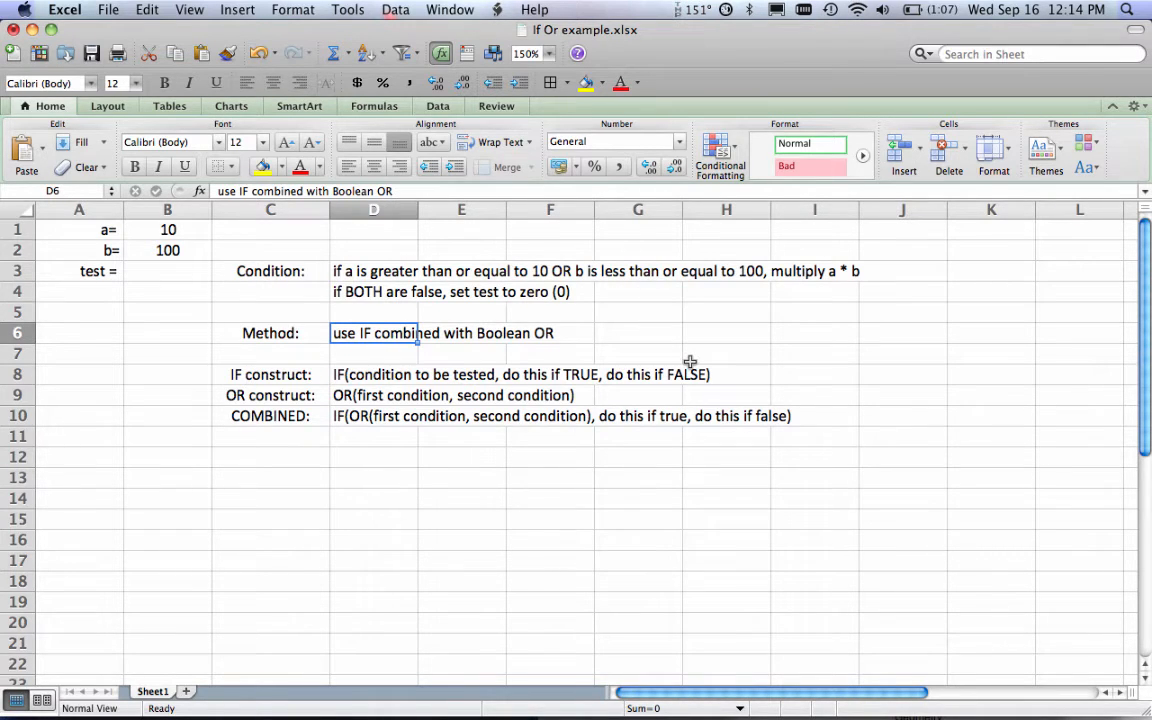
Step: Examine the IF construct in row 8, covering its condition, true action and false action
left_click(340, 375)
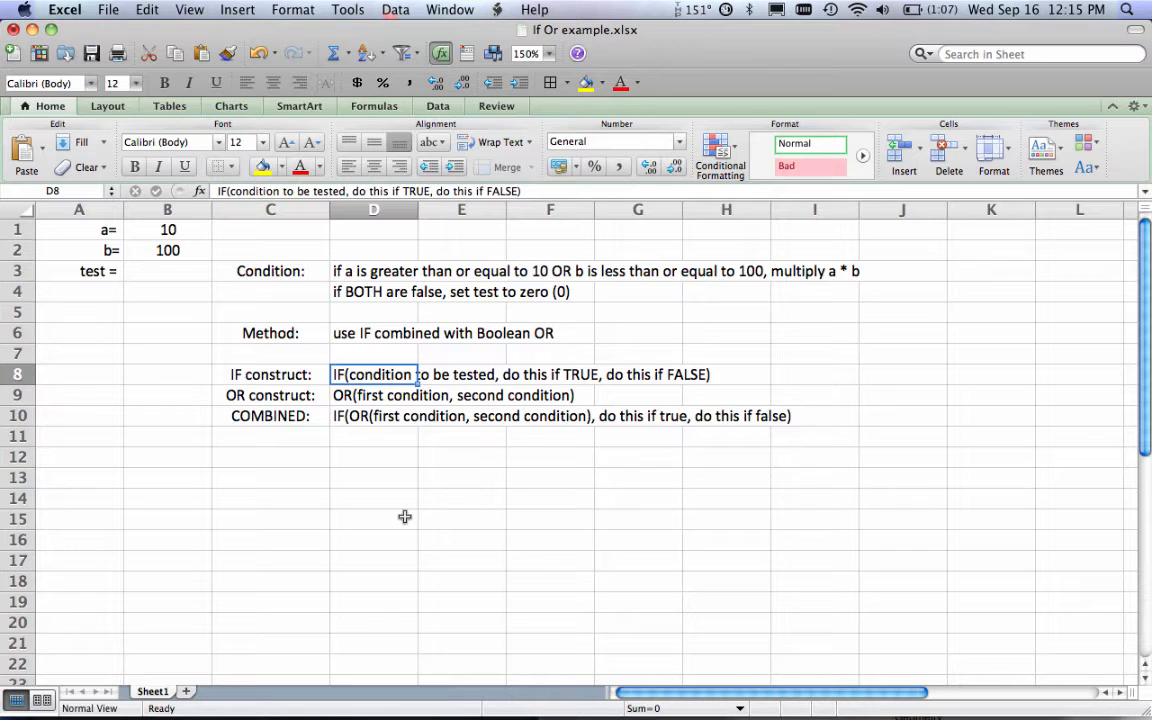
left_click(421, 374)
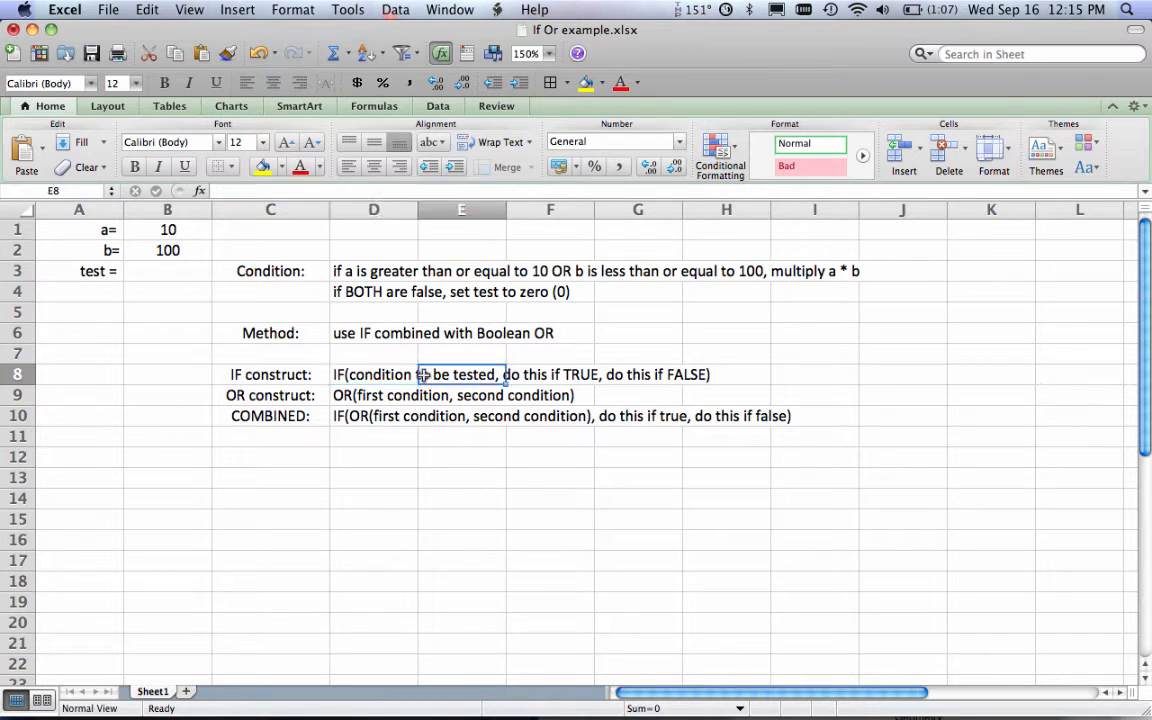
left_click(358, 374)
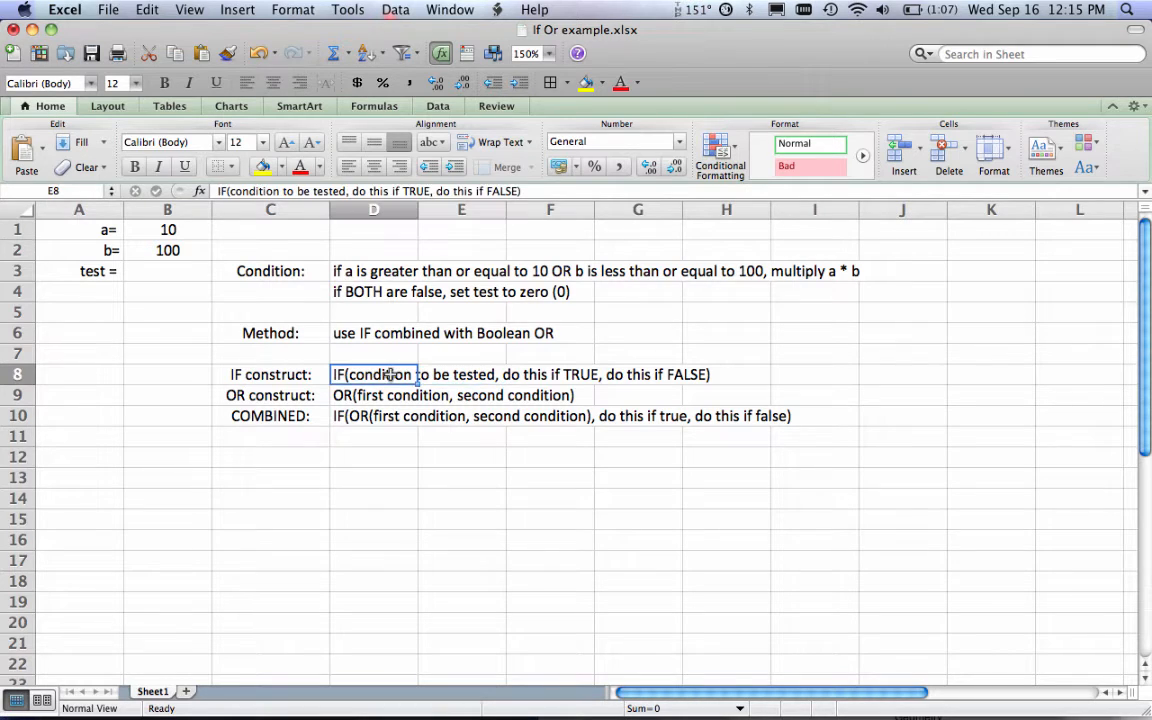
left_click(540, 374)
left_click(608, 374)
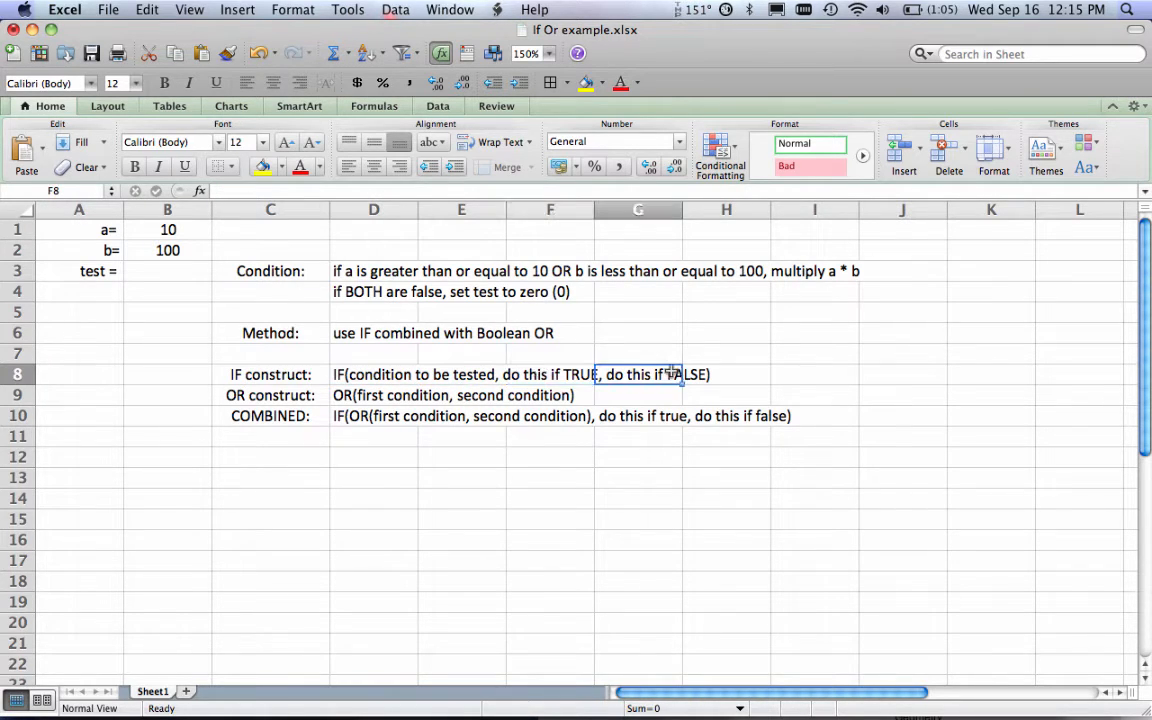
Step: Examine the OR construct in row 9 and compare its two conditions with the stated condition in row 3
left_click(396, 397)
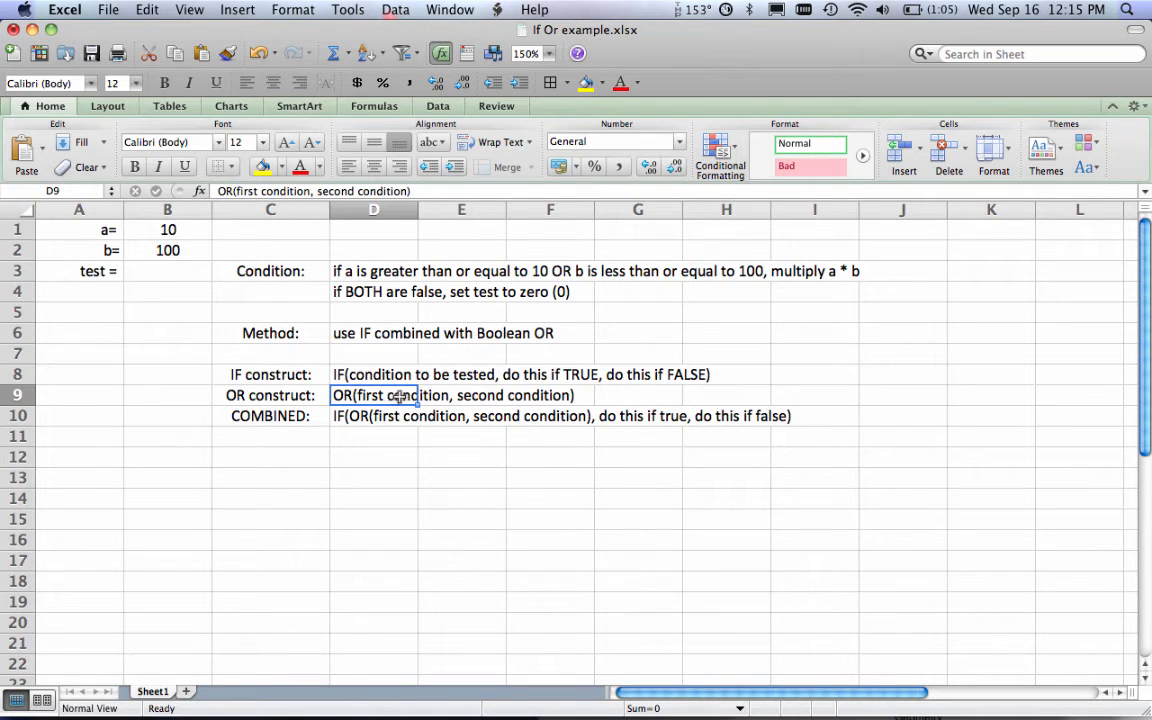
left_click(427, 397)
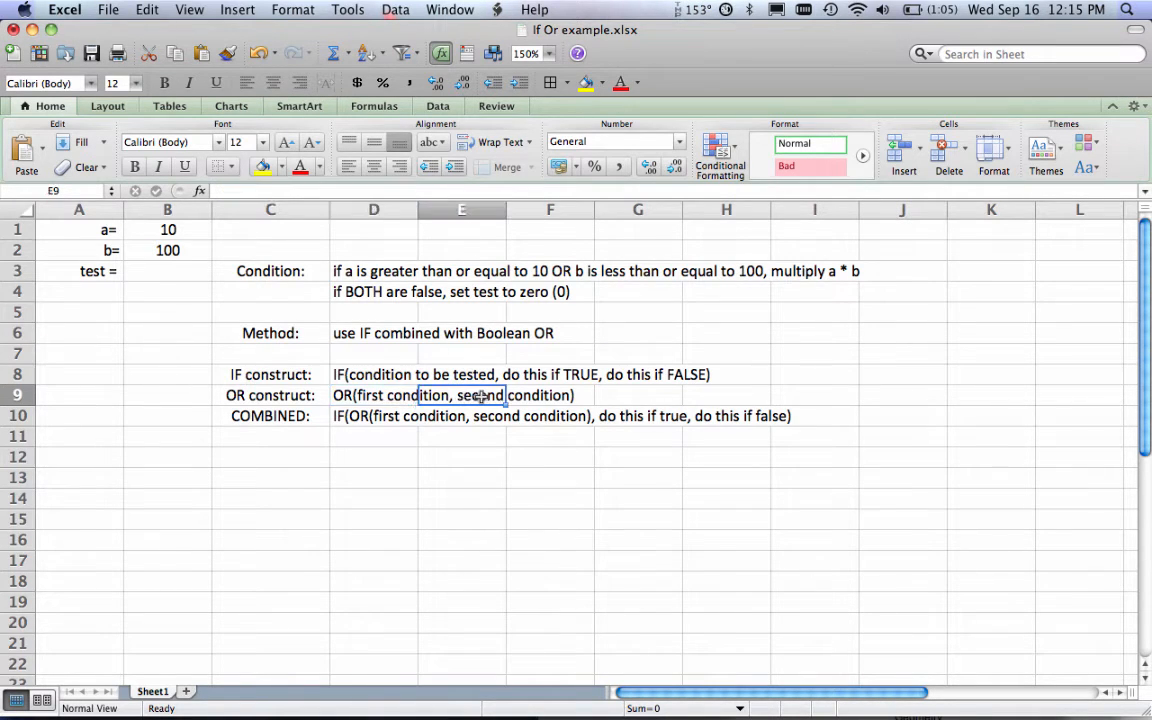
left_click(400, 397)
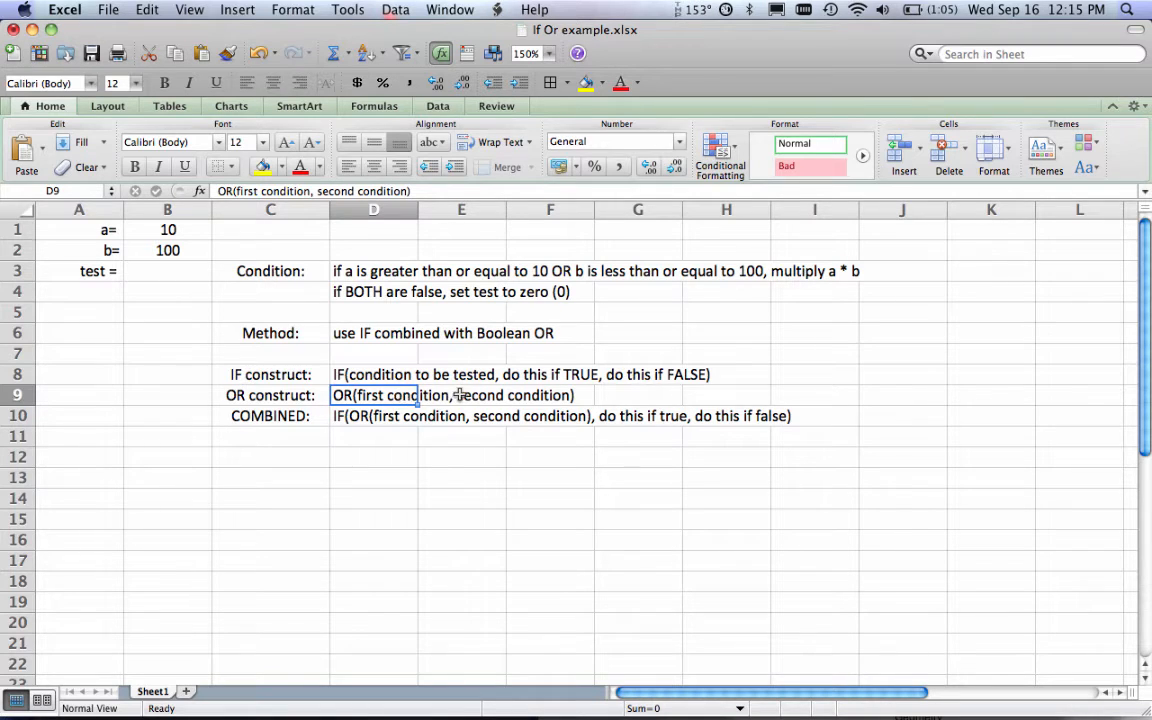
left_click(485, 396)
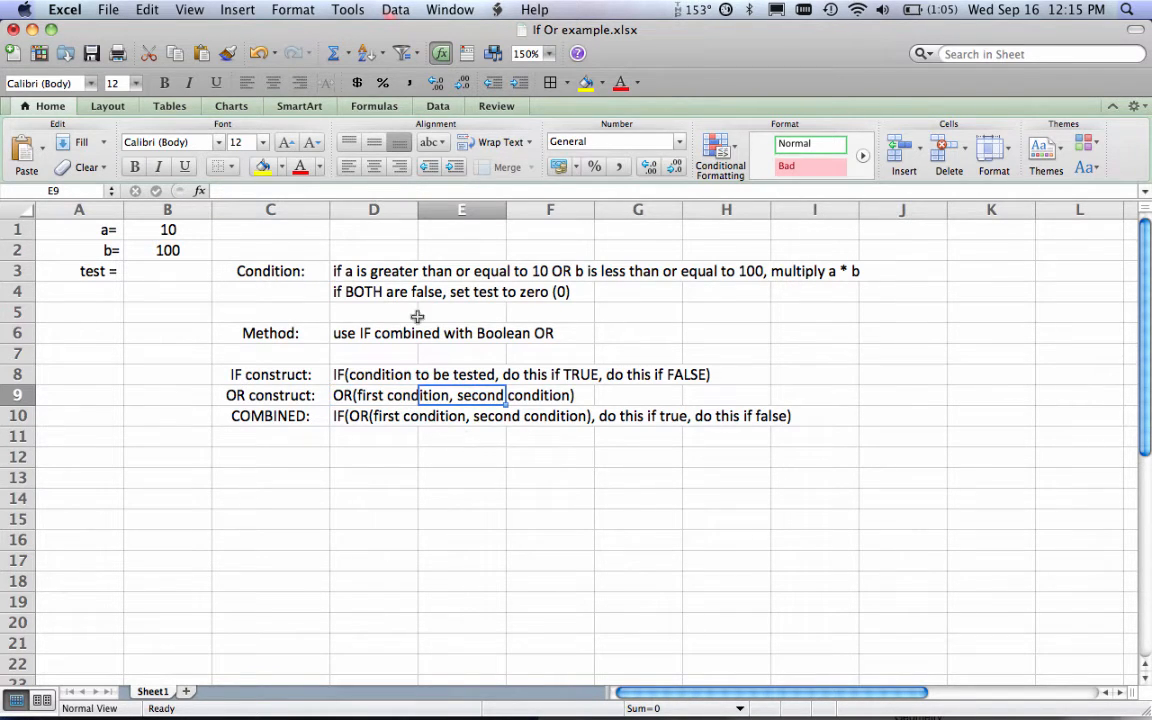
left_click(365, 396)
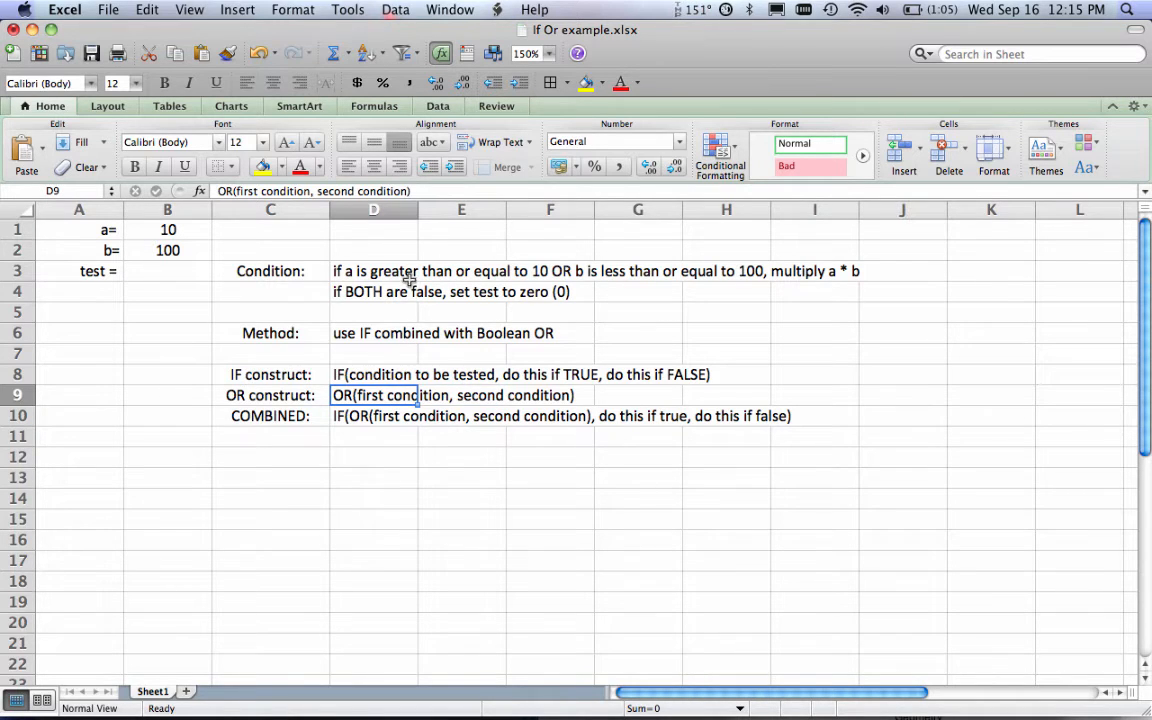
left_click(556, 395)
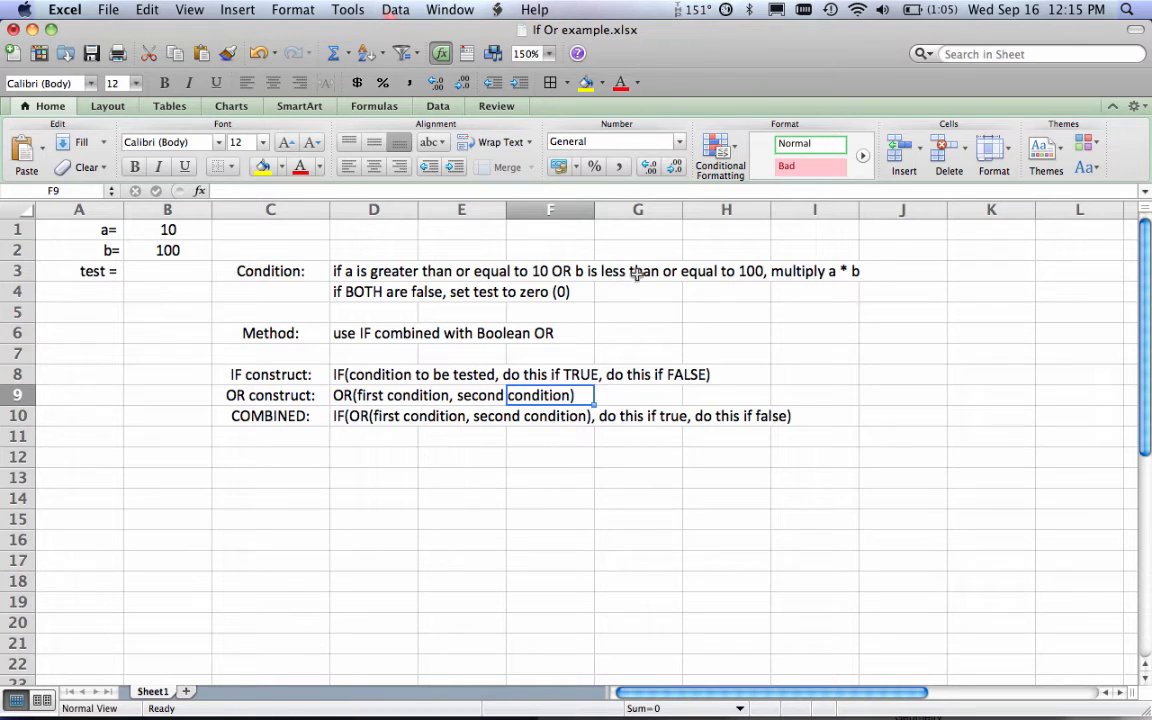
left_click(546, 541)
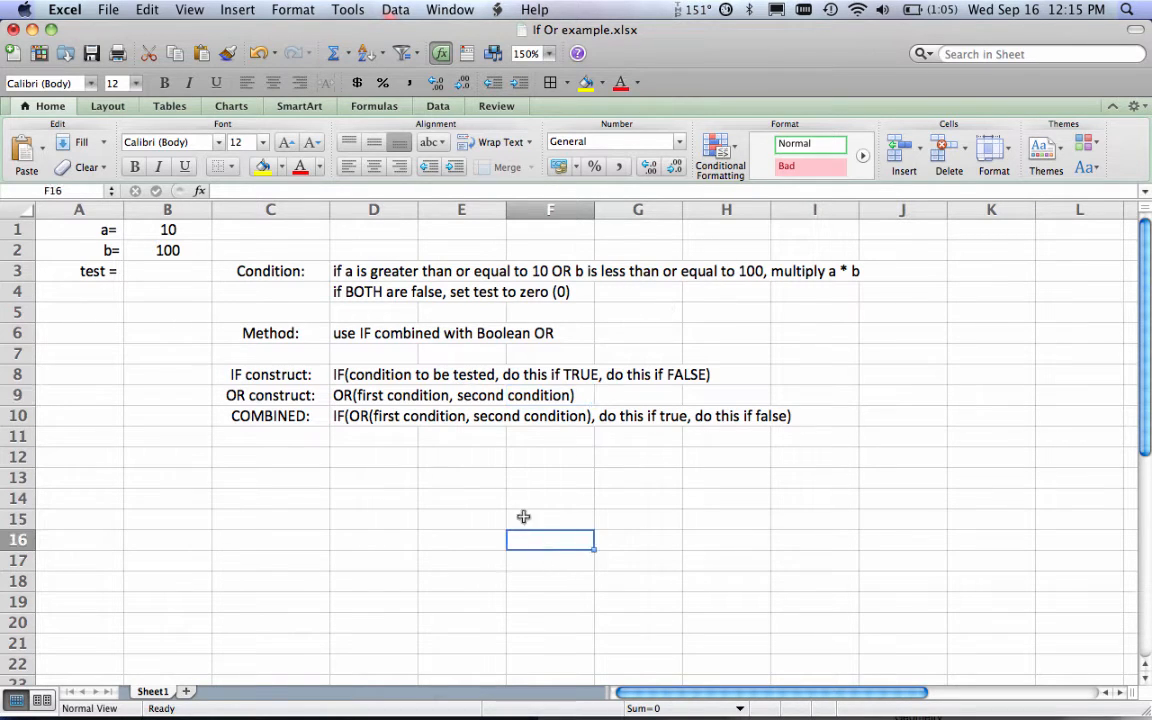
Step: Examine the combined IF and OR construct in row 10, including its true and false actions
left_click(352, 416)
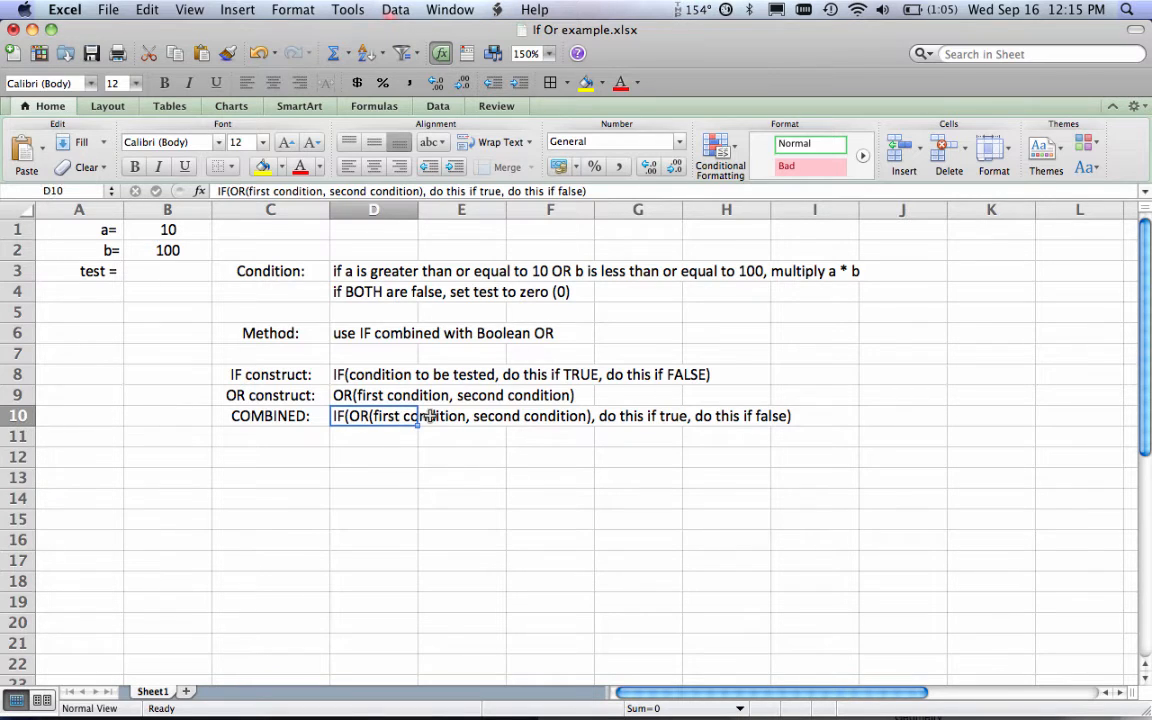
left_click(436, 419)
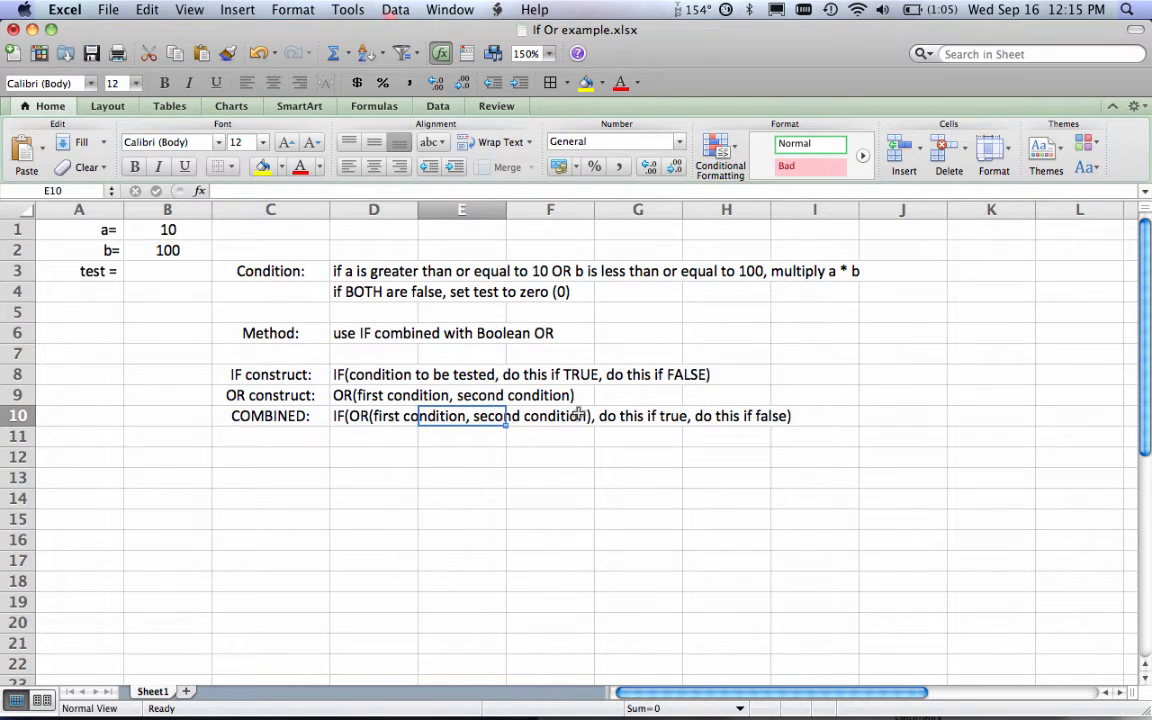
left_click(648, 416)
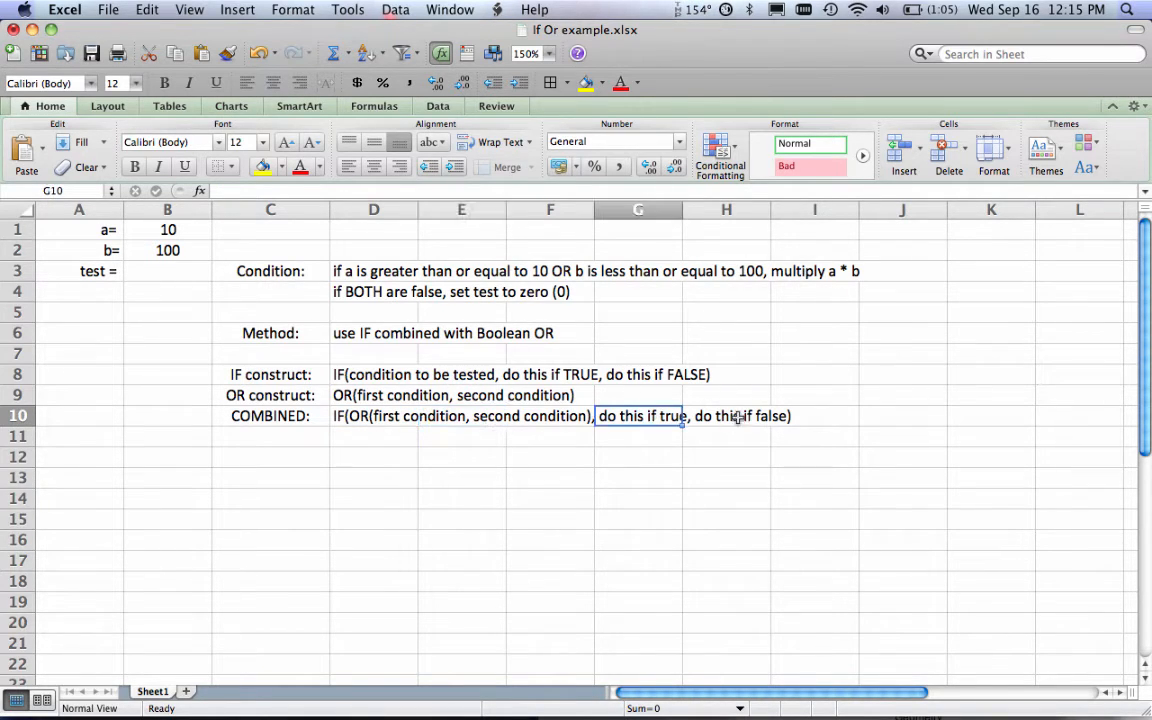
left_click(746, 416)
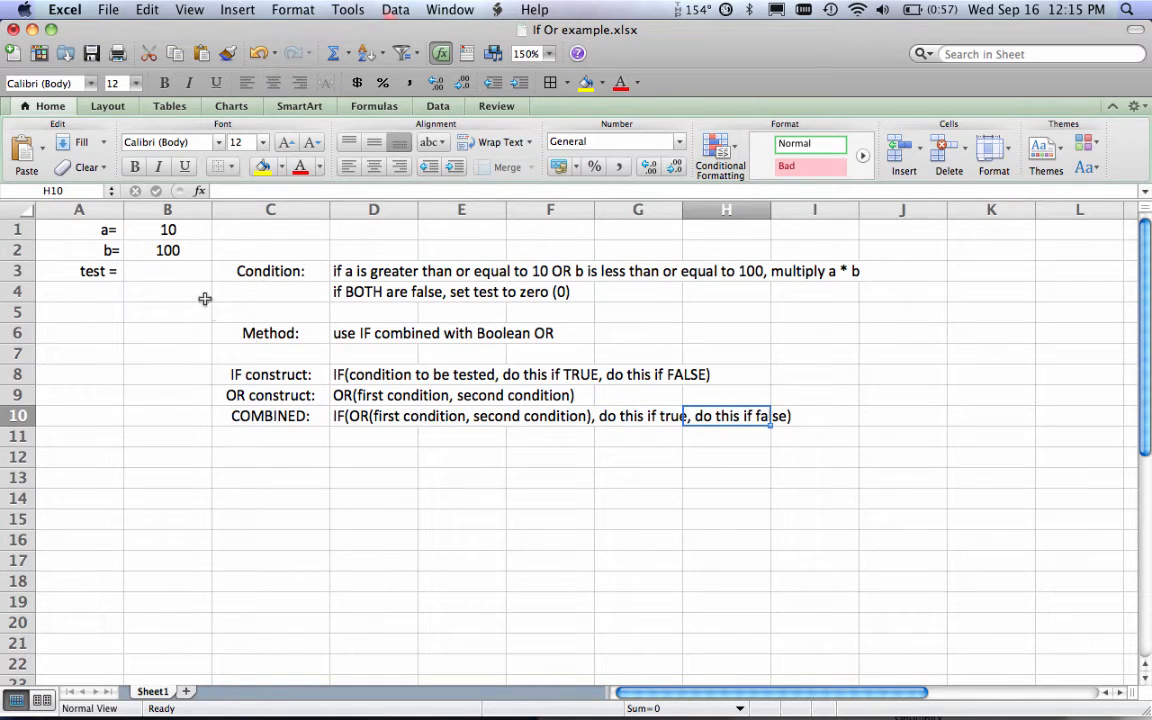
Step: Begin the test formula in cell B3 with =if(or(B1, referencing the value of a
left_click(185, 273)
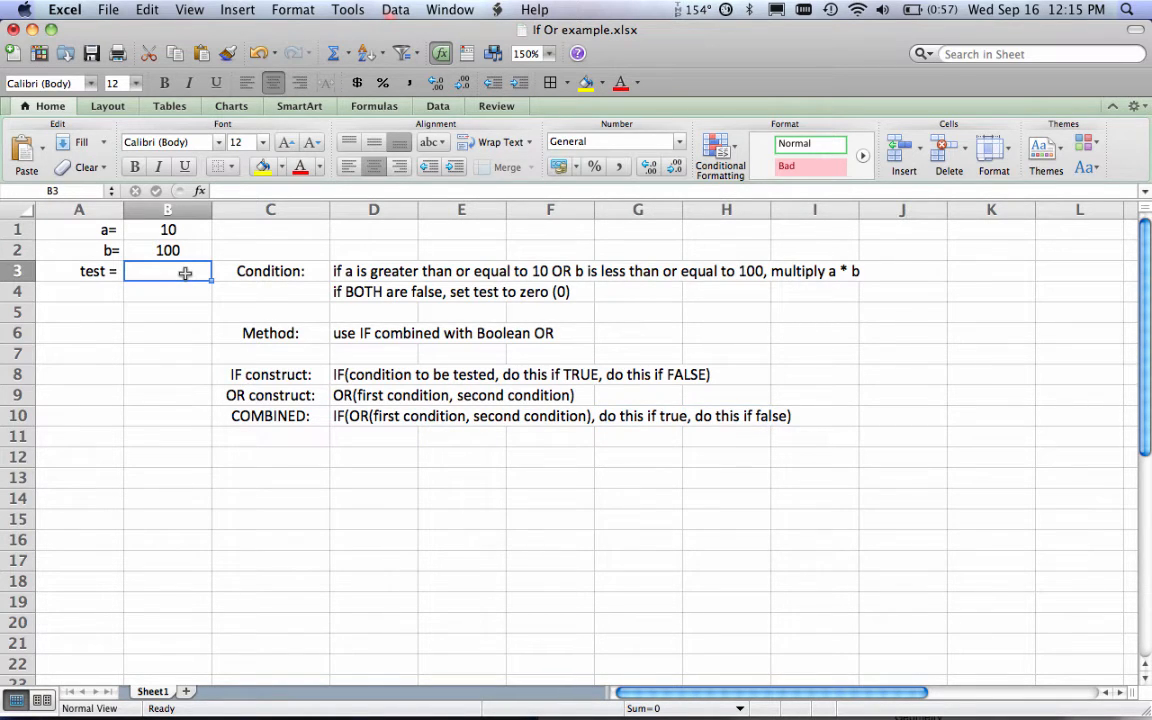
type("=")
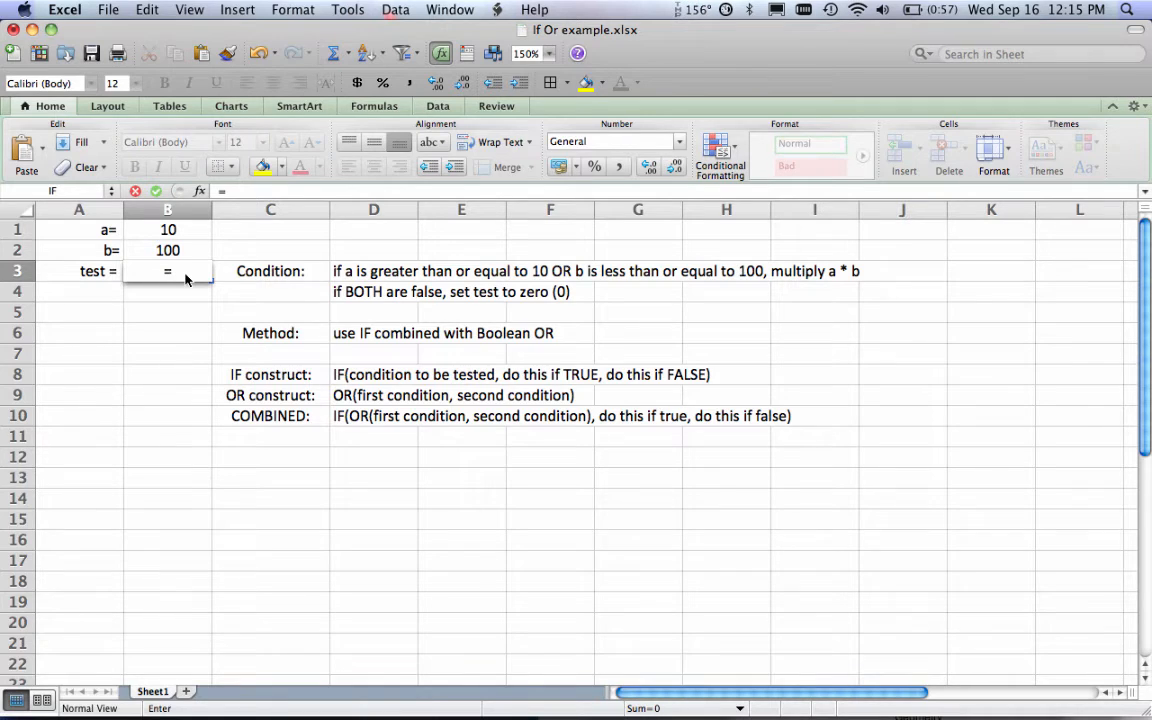
type("if")
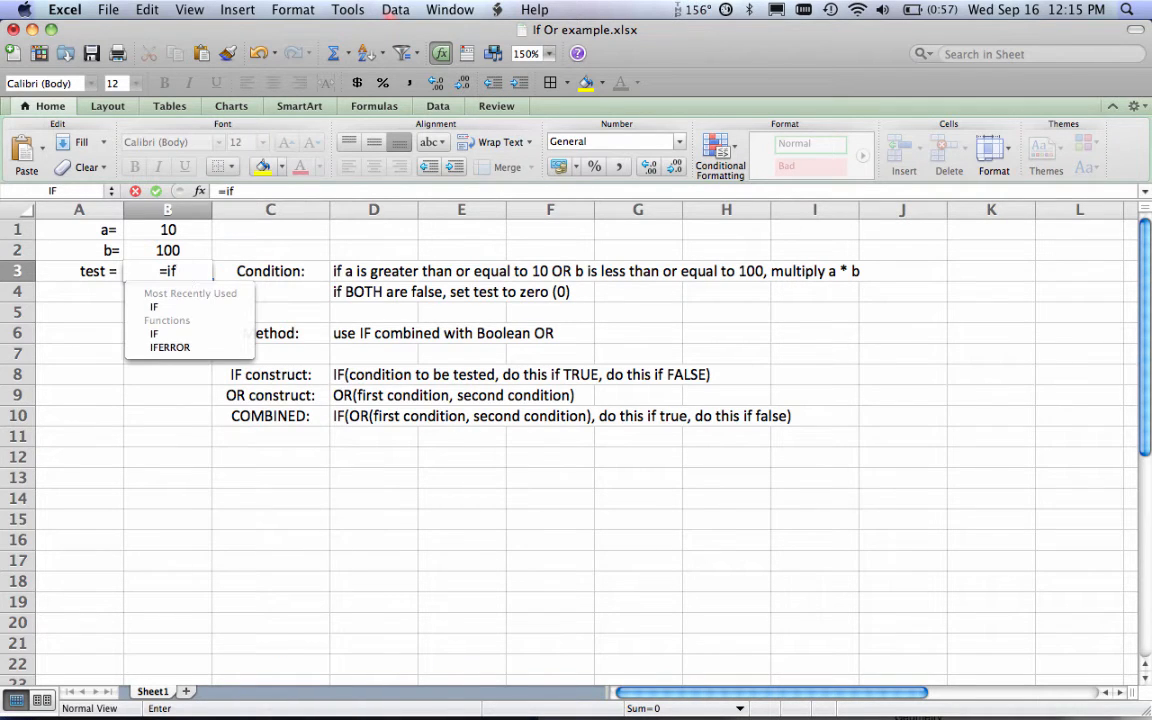
type("(")
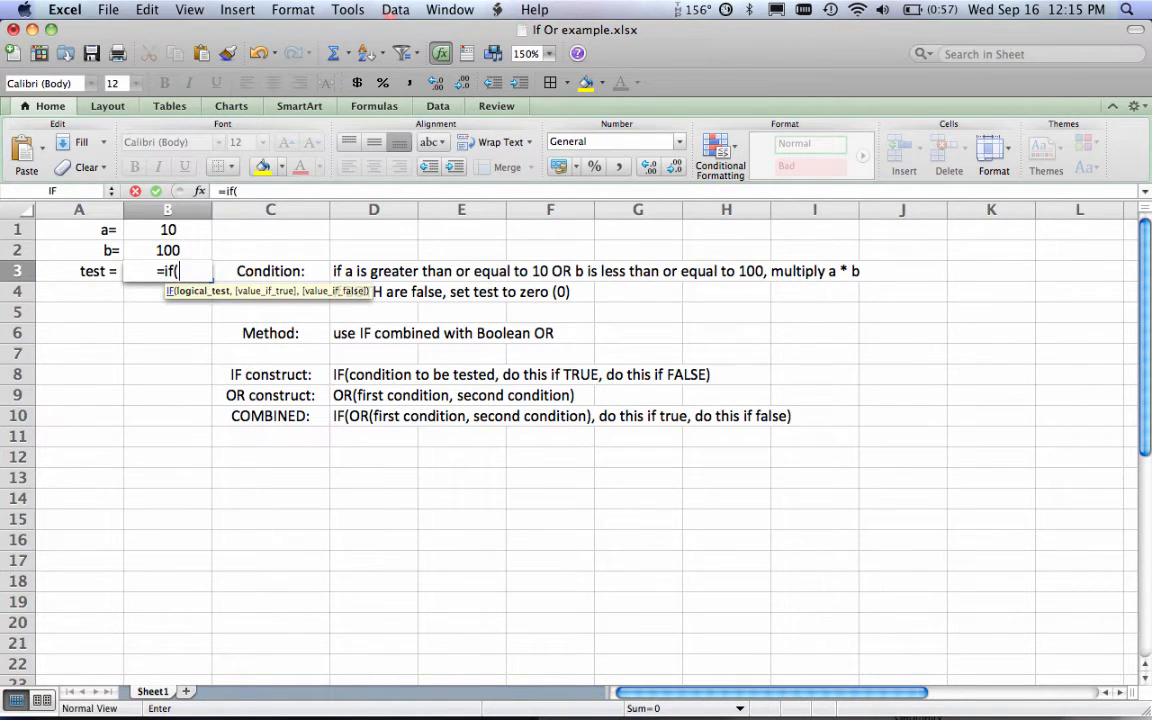
type("or(")
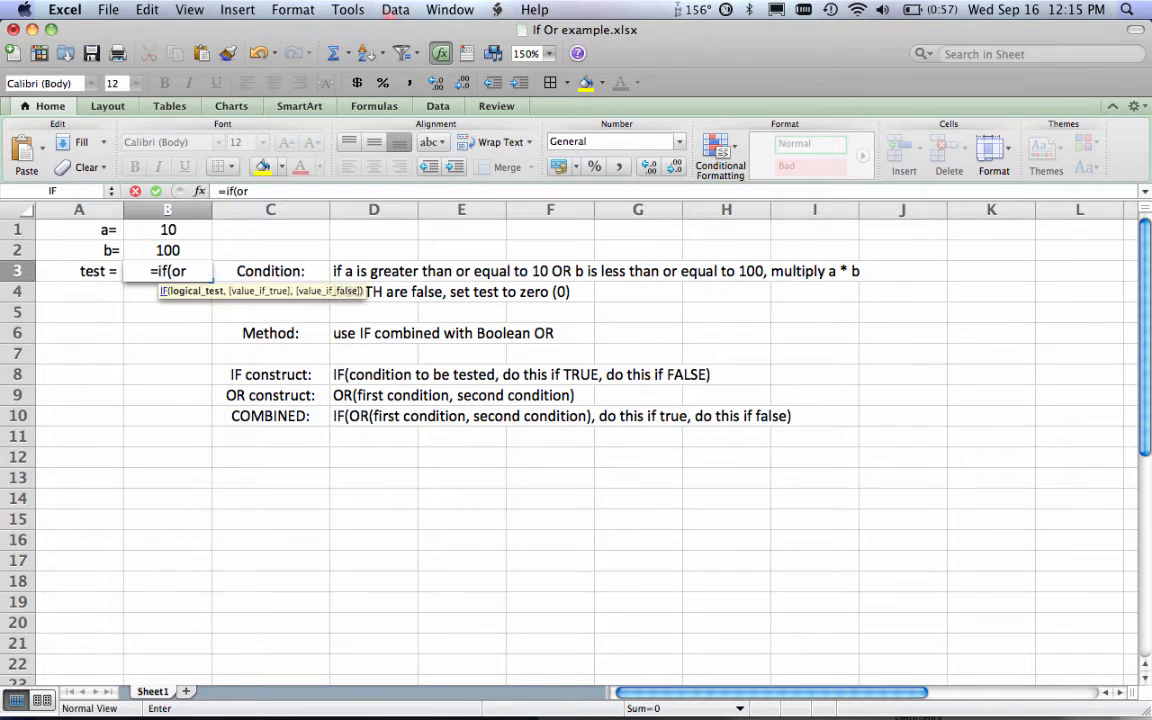
left_click(188, 231)
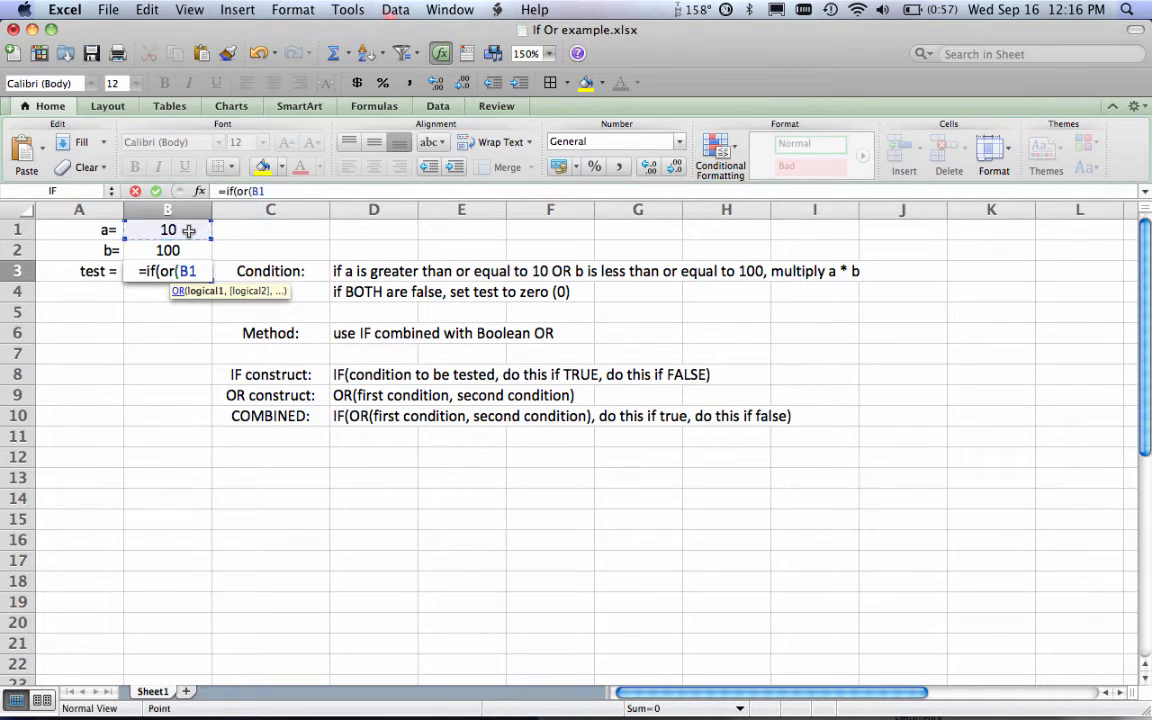
type("<")
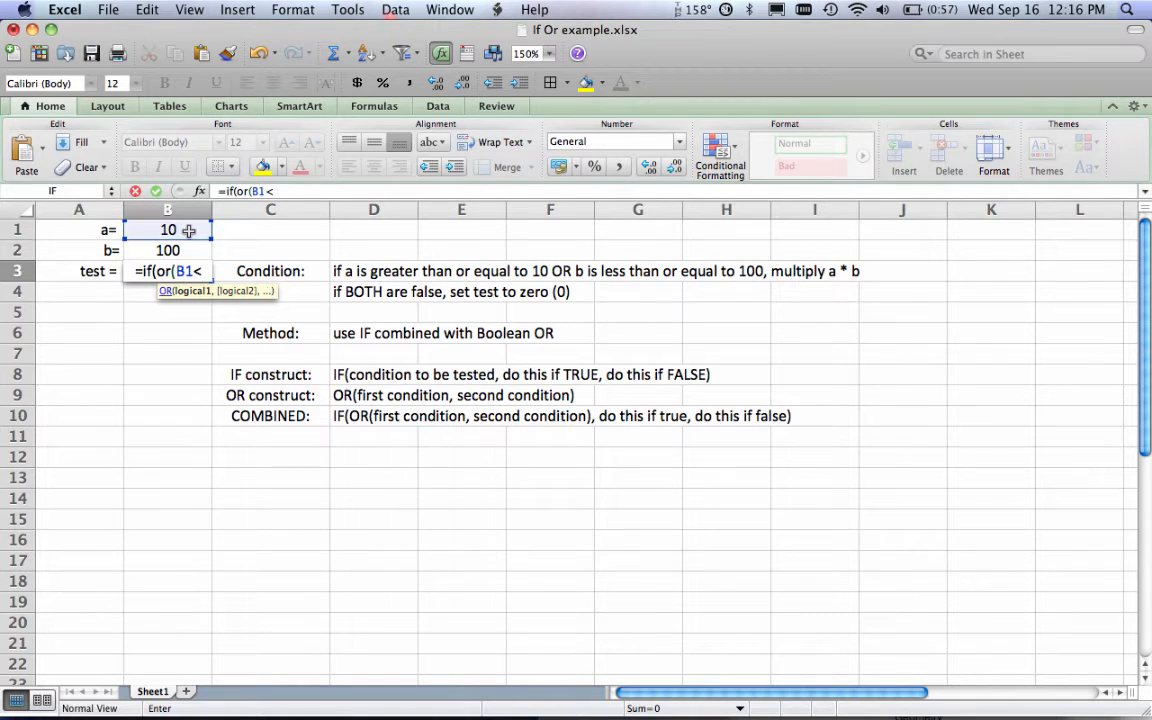
type("=10,")
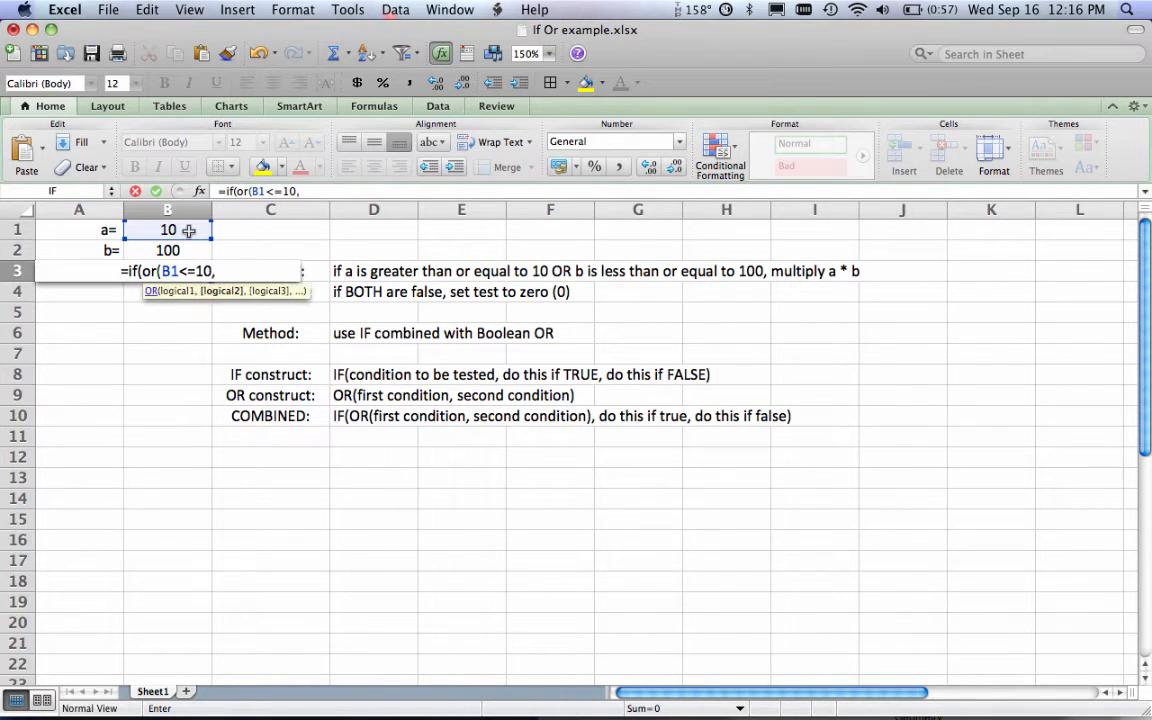
left_click(185, 250)
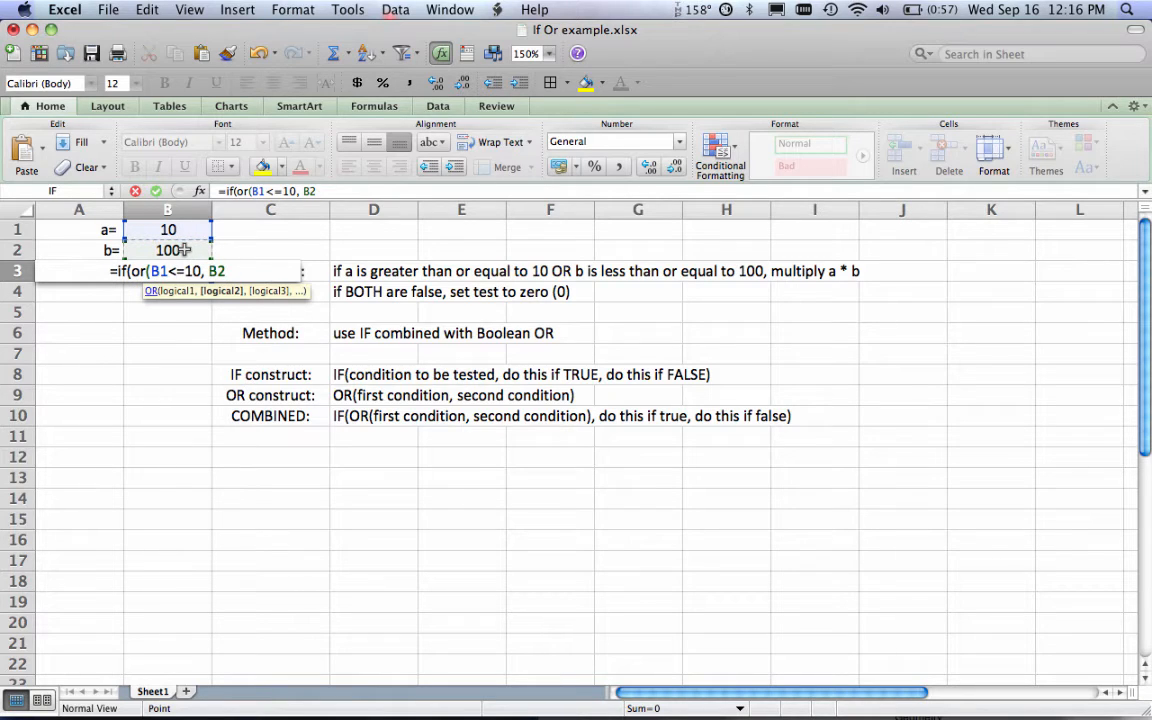
key("BackSpace")
key("BackSpace")
key("BackSpace")
key("BackSpace")
key("BackSpace")
key("BackSpace")
key("BackSpace")
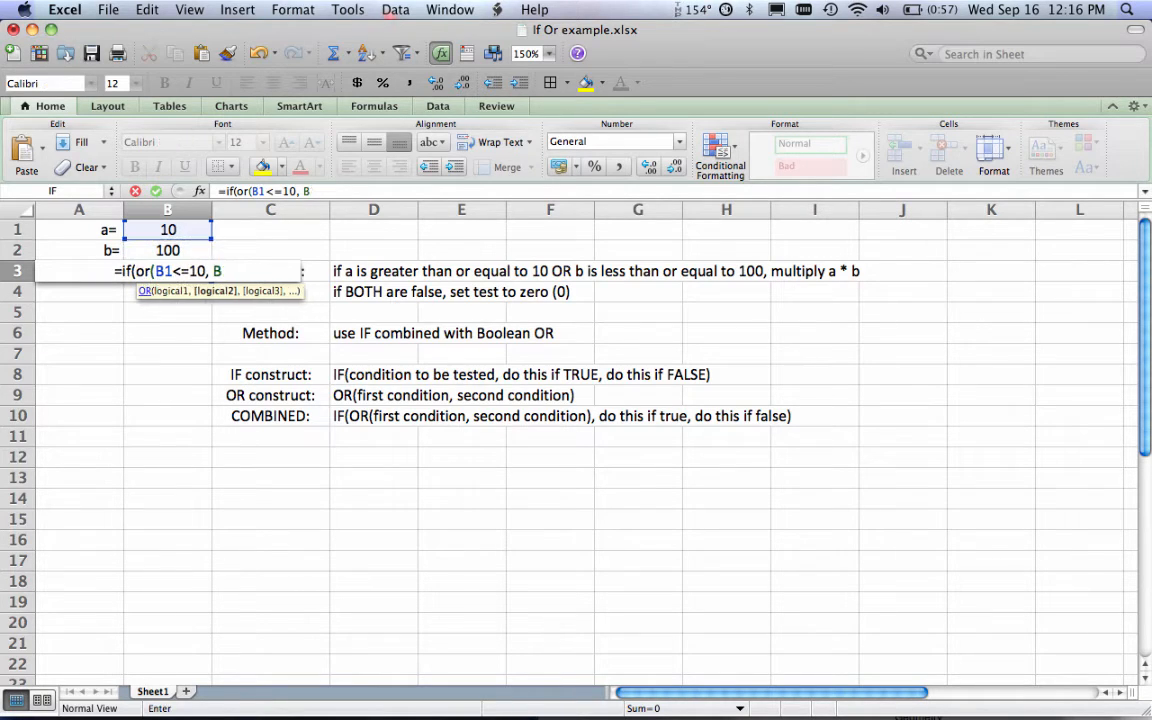
key("BackSpace")
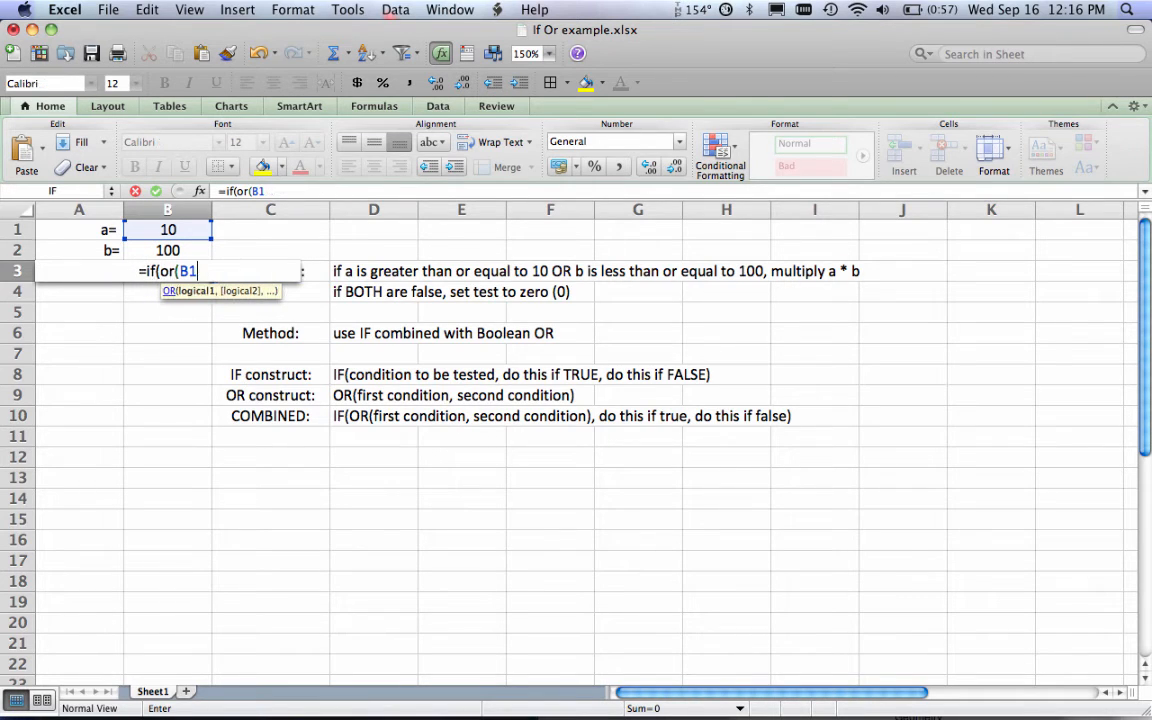
Step: Complete the OR part of the B3 formula with the conditions B1>=10 and B2<=100
type(">=11")
key("BackSpace")
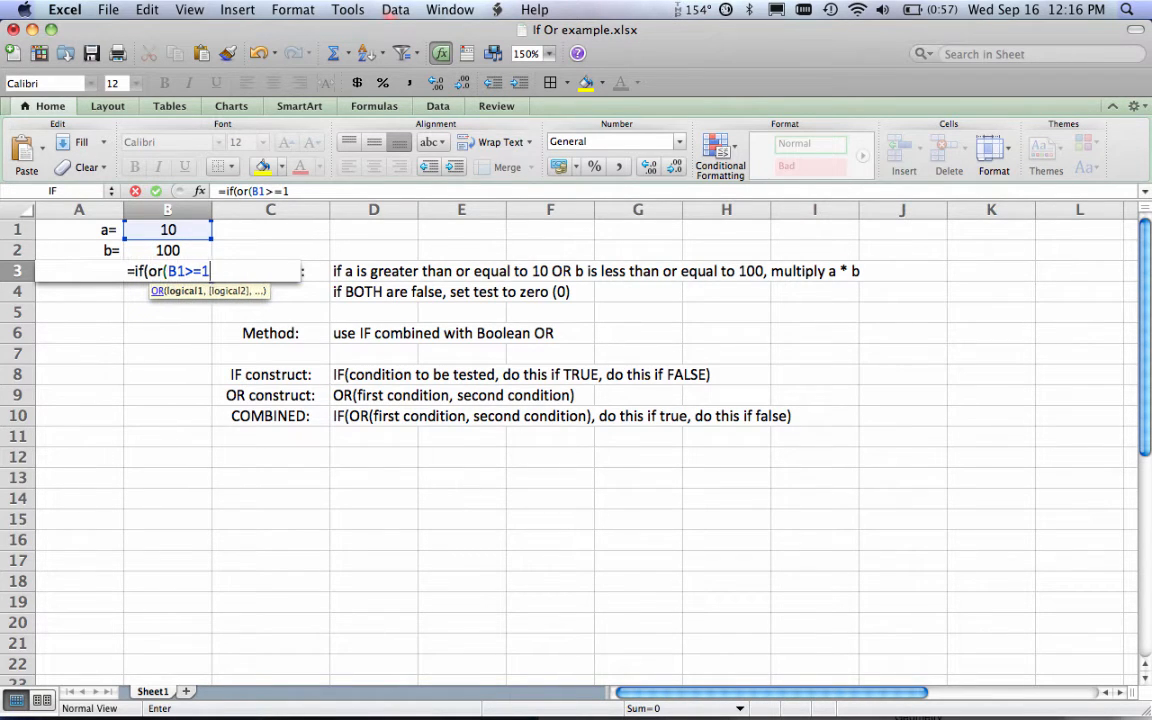
type("0,")
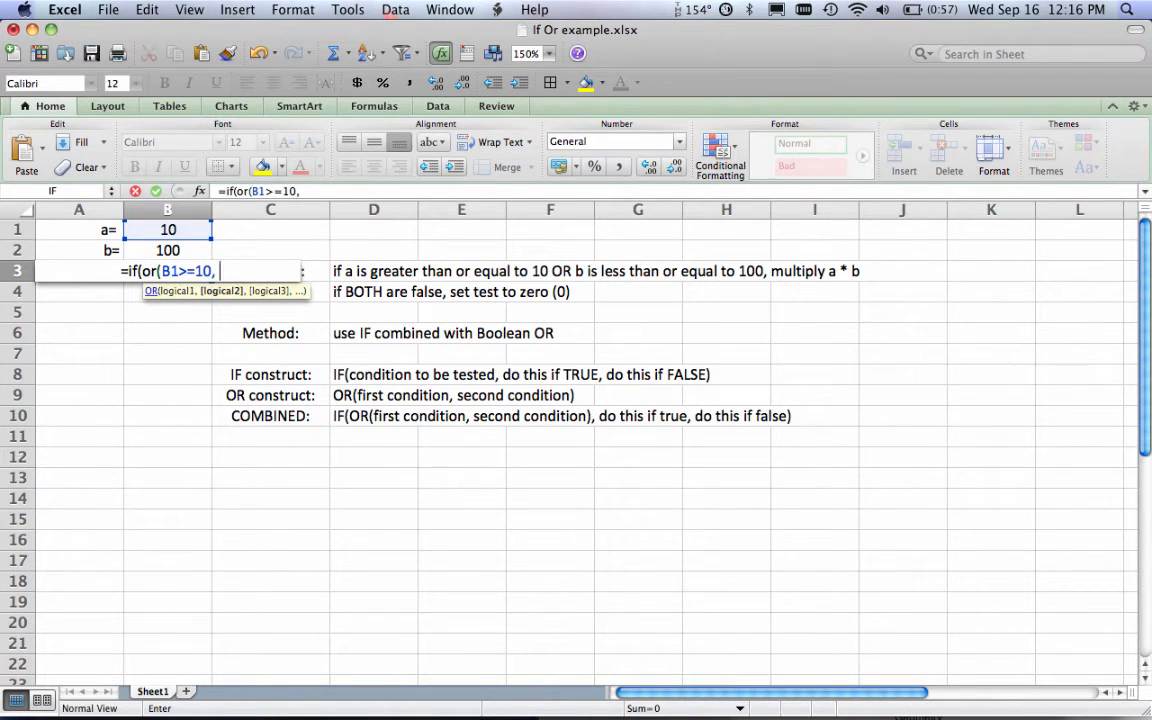
left_click(190, 249)
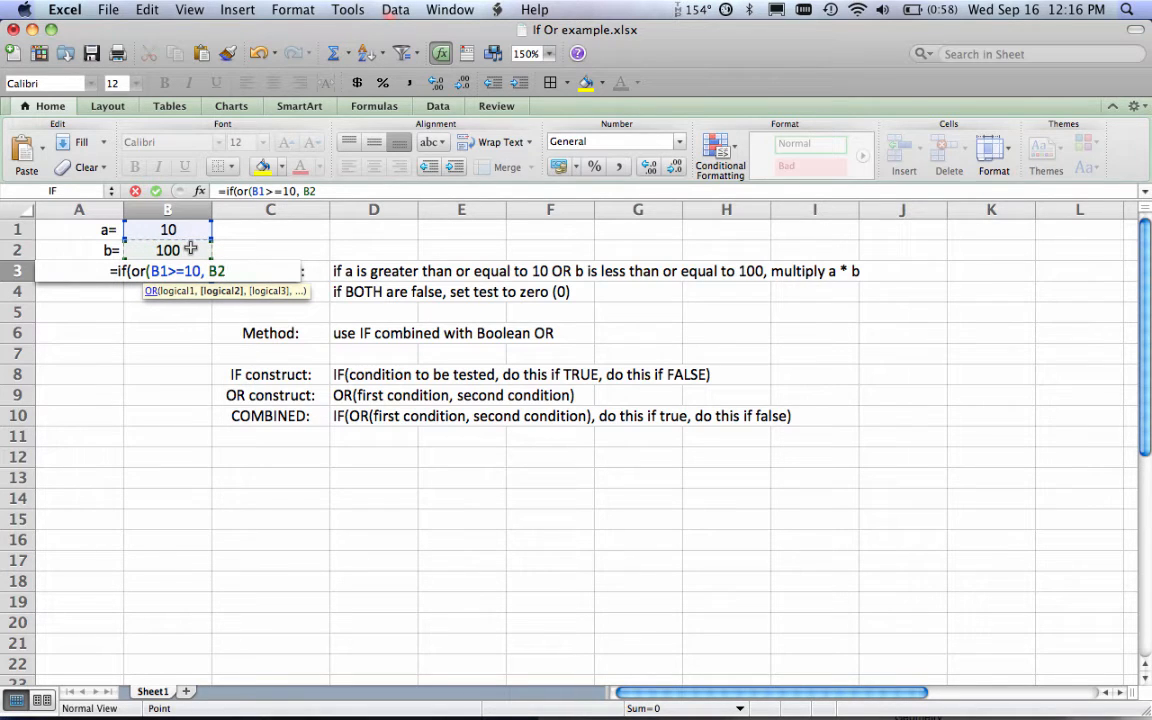
type("<=100")
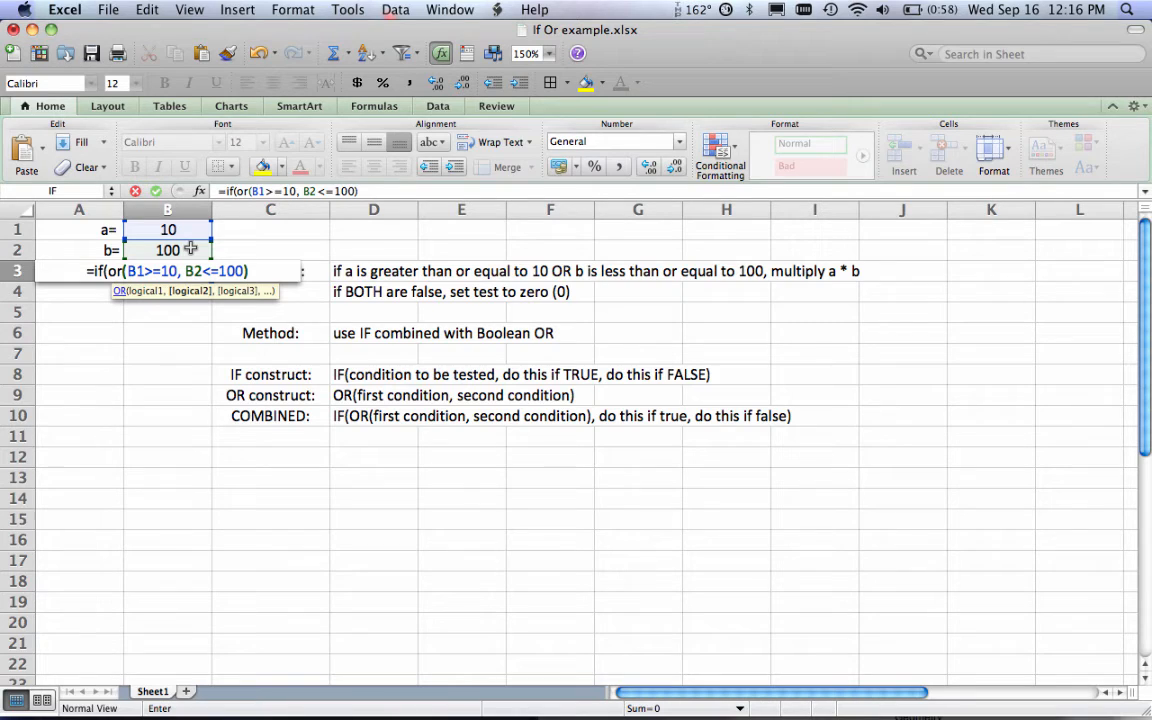
type(")")
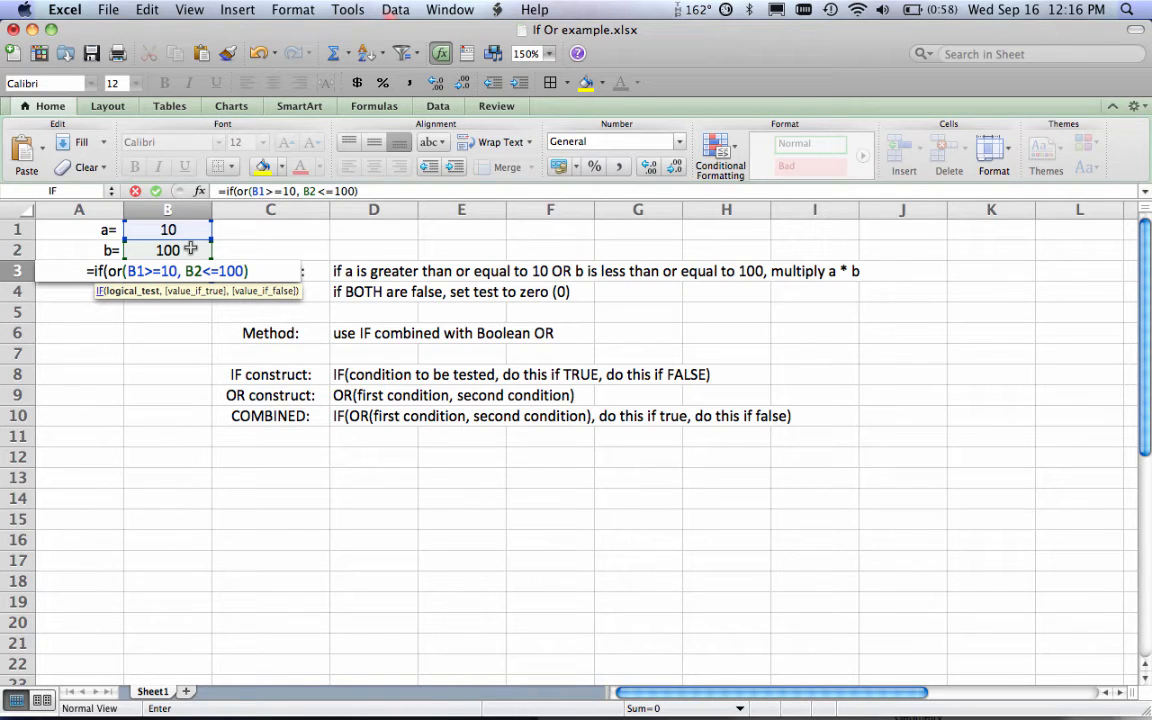
Step: Finish the B3 formula with B1*B2 as the true action and 0 as the false action, and enter it
type(",")
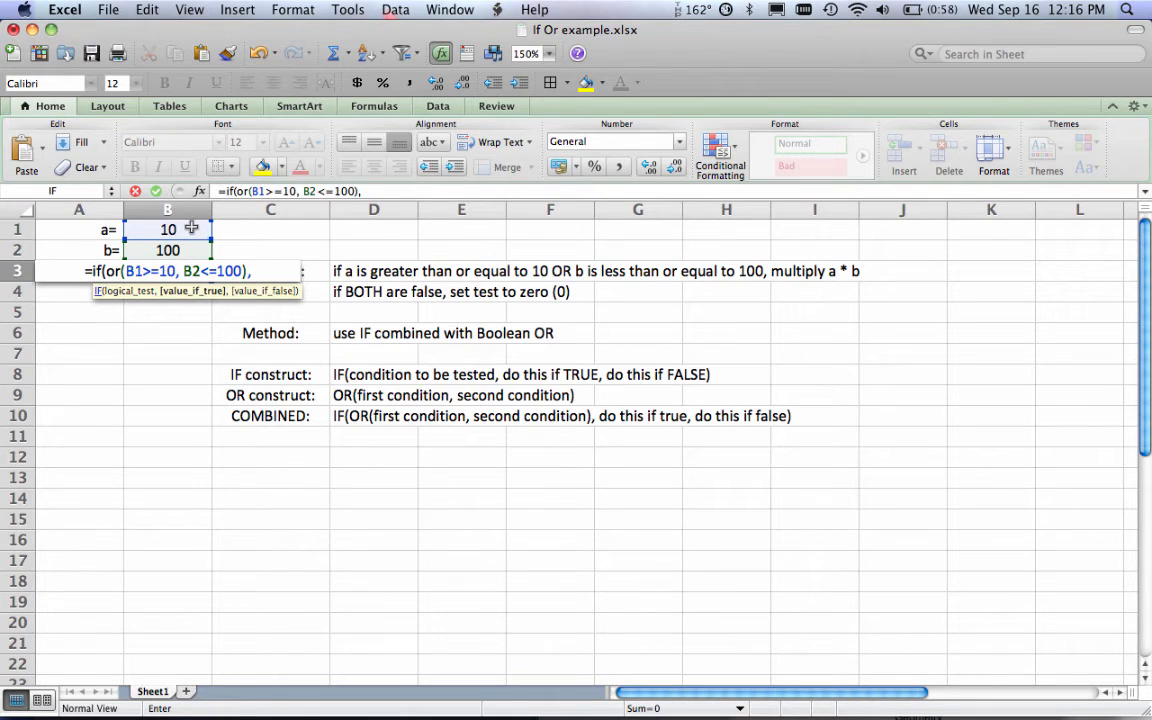
left_click(191, 228)
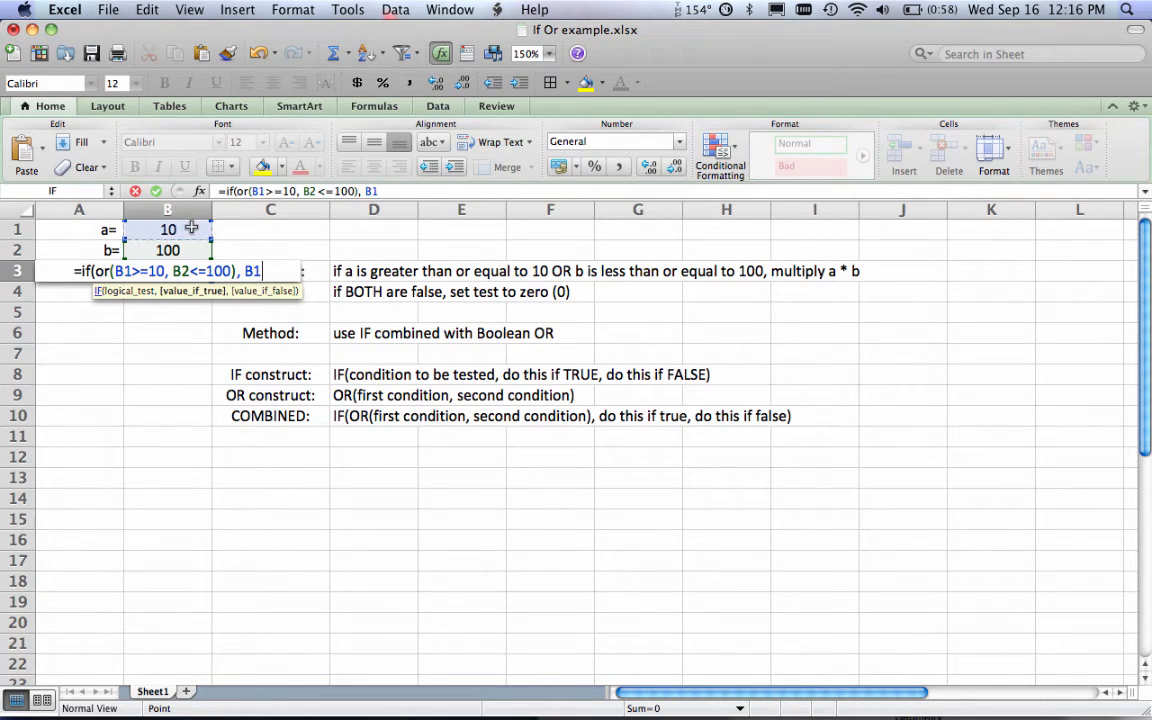
type("*")
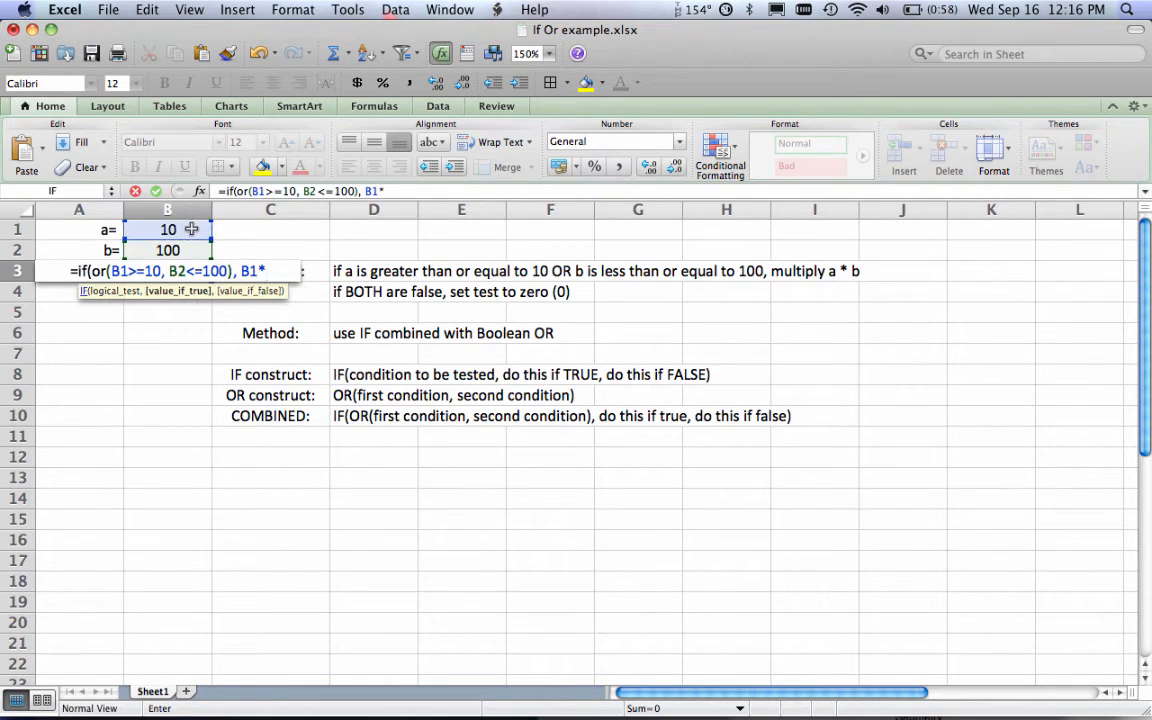
left_click(186, 249)
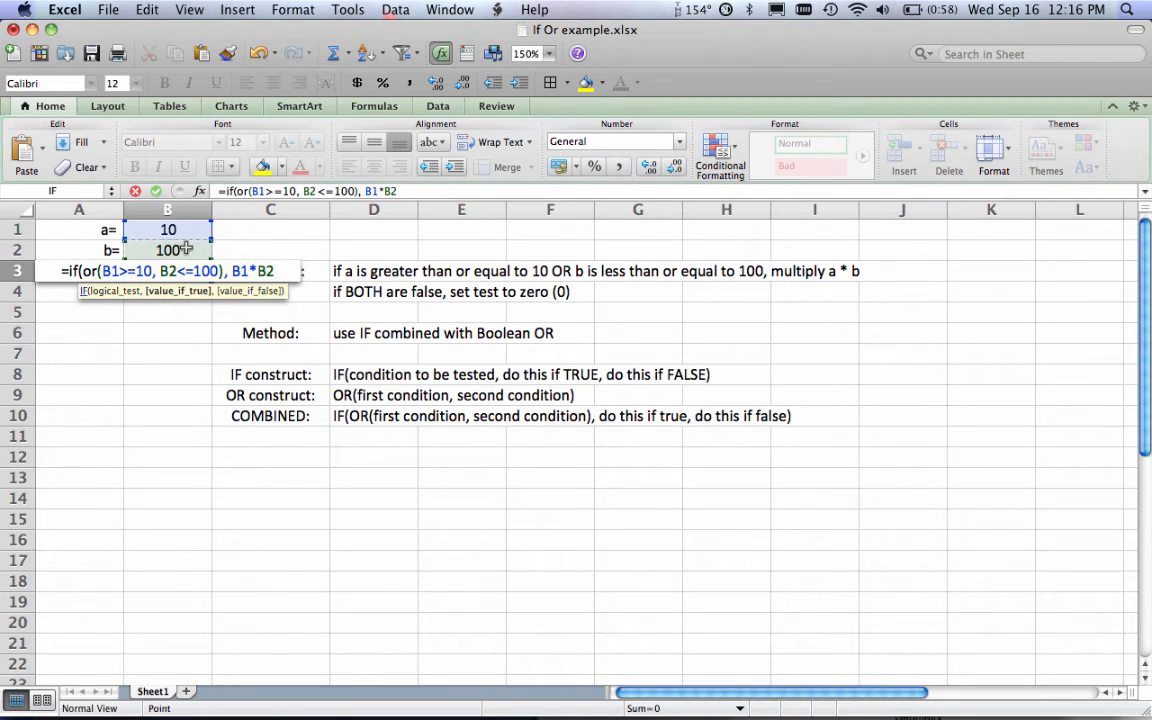
type(",")
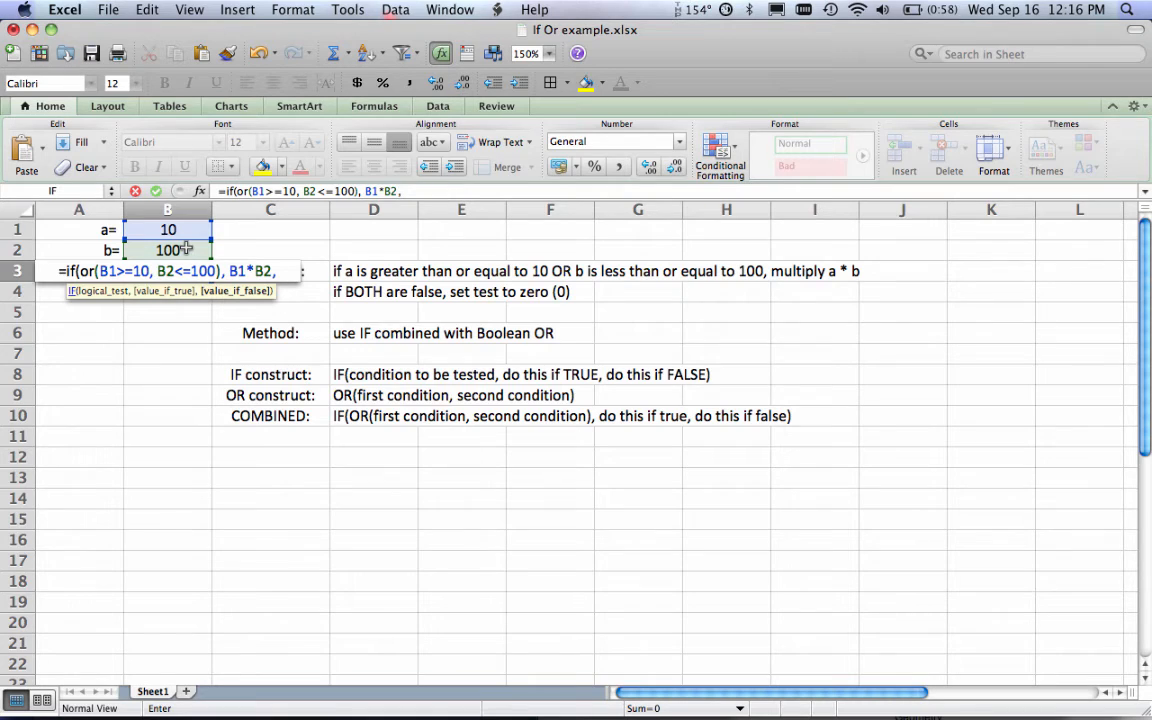
type(" 0")
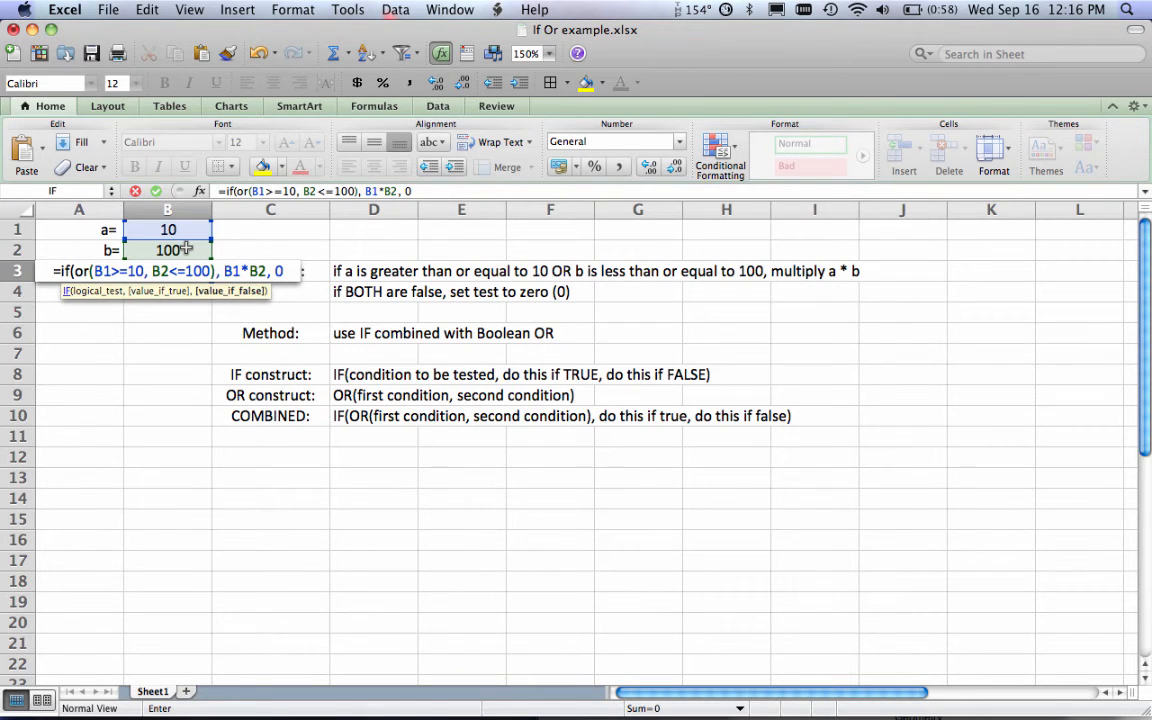
type(")")
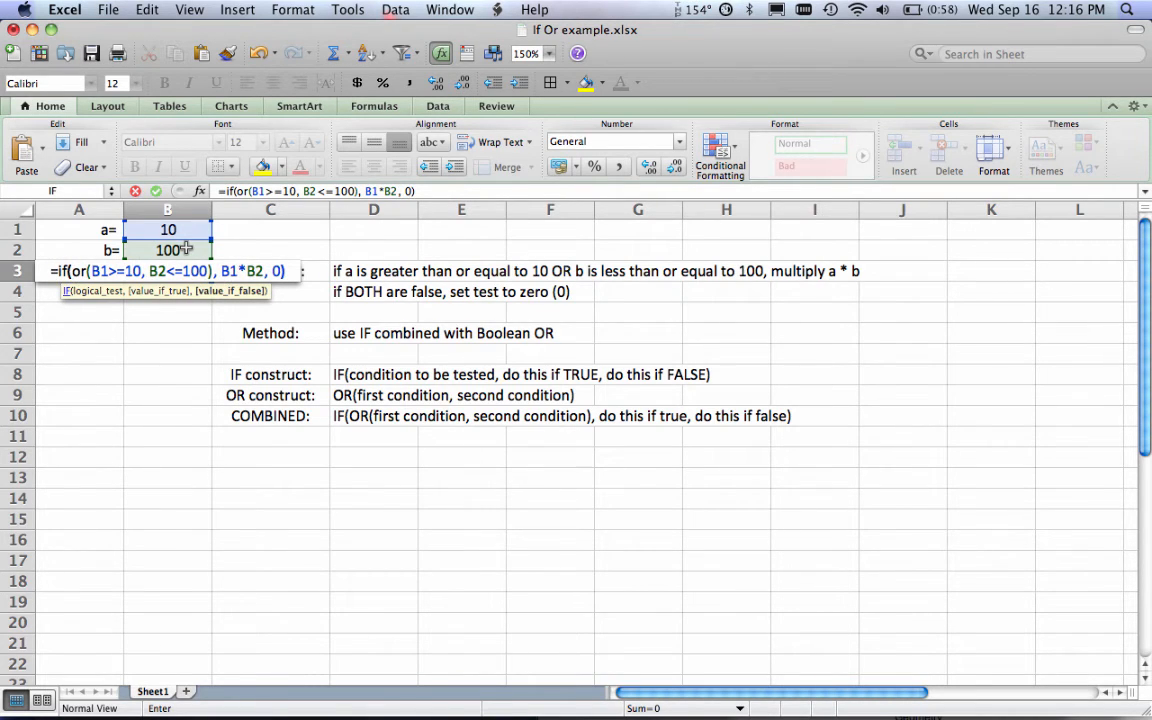
key("Return")
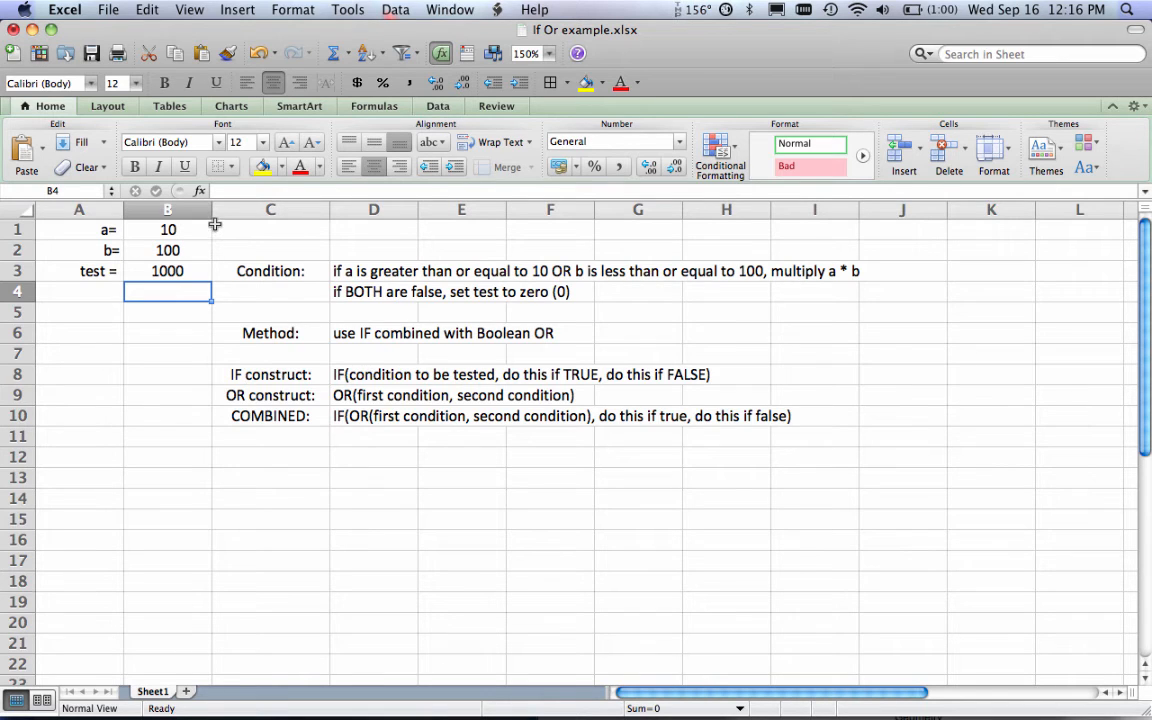
Step: Test the formula by setting a in B1 to 9, followed by b in B2 to 101
left_click(180, 230)
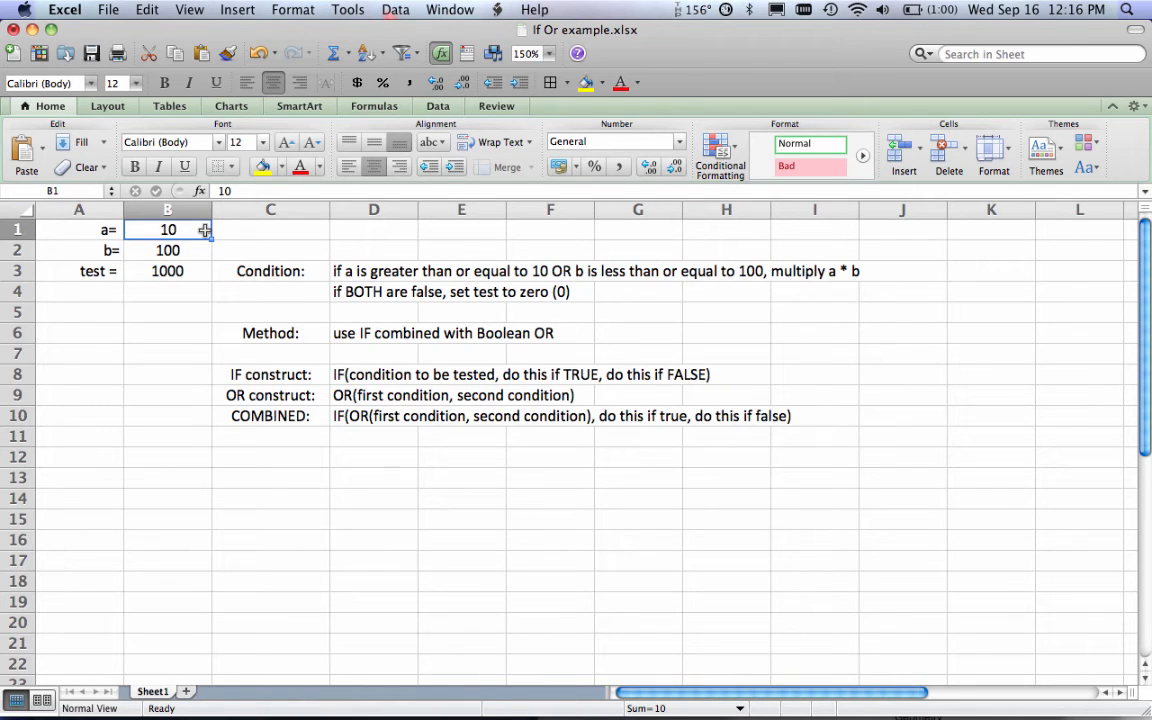
type("9")
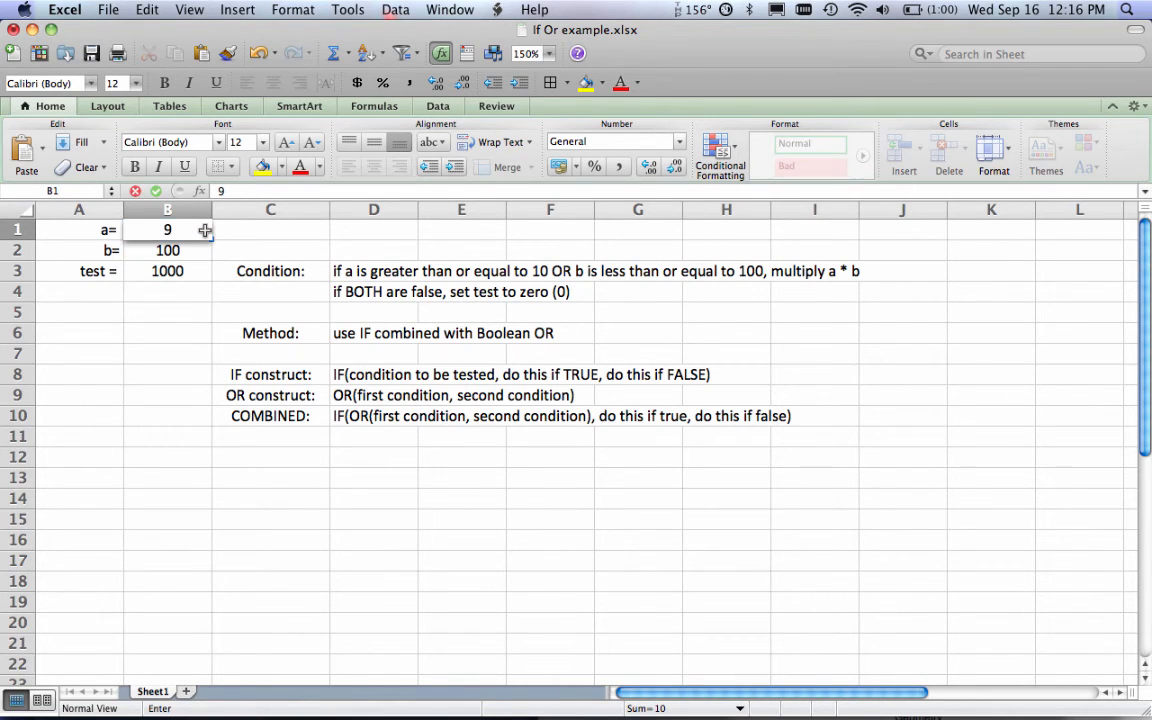
key("Return")
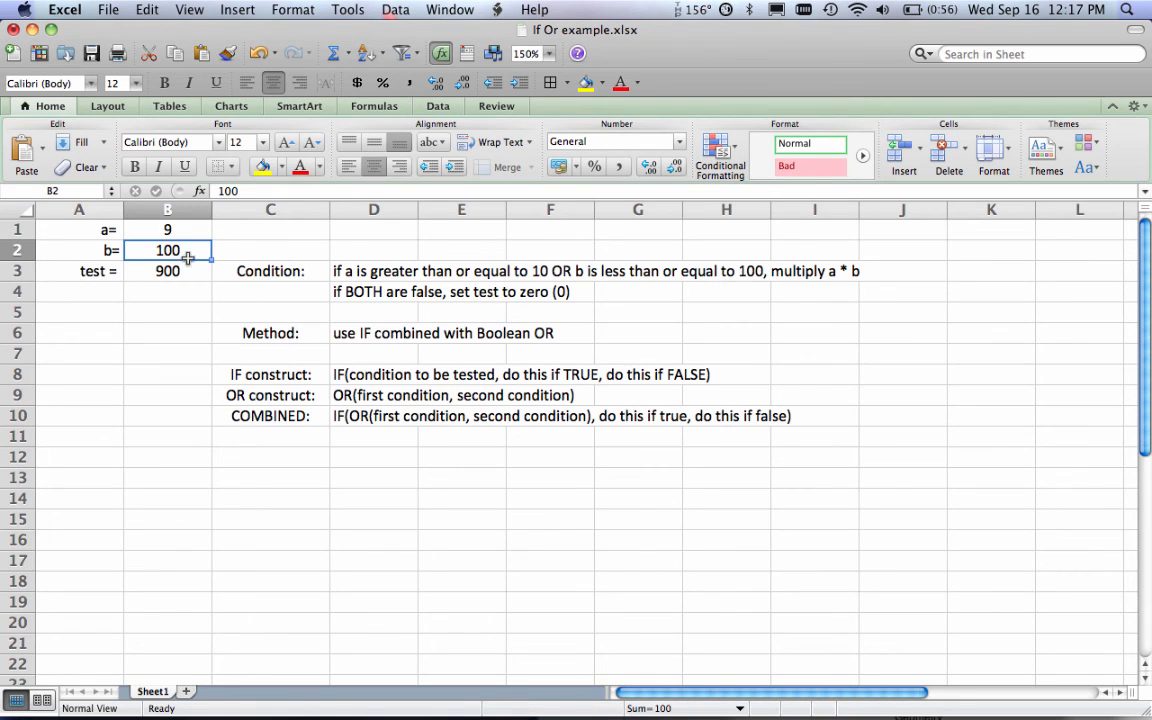
type("101")
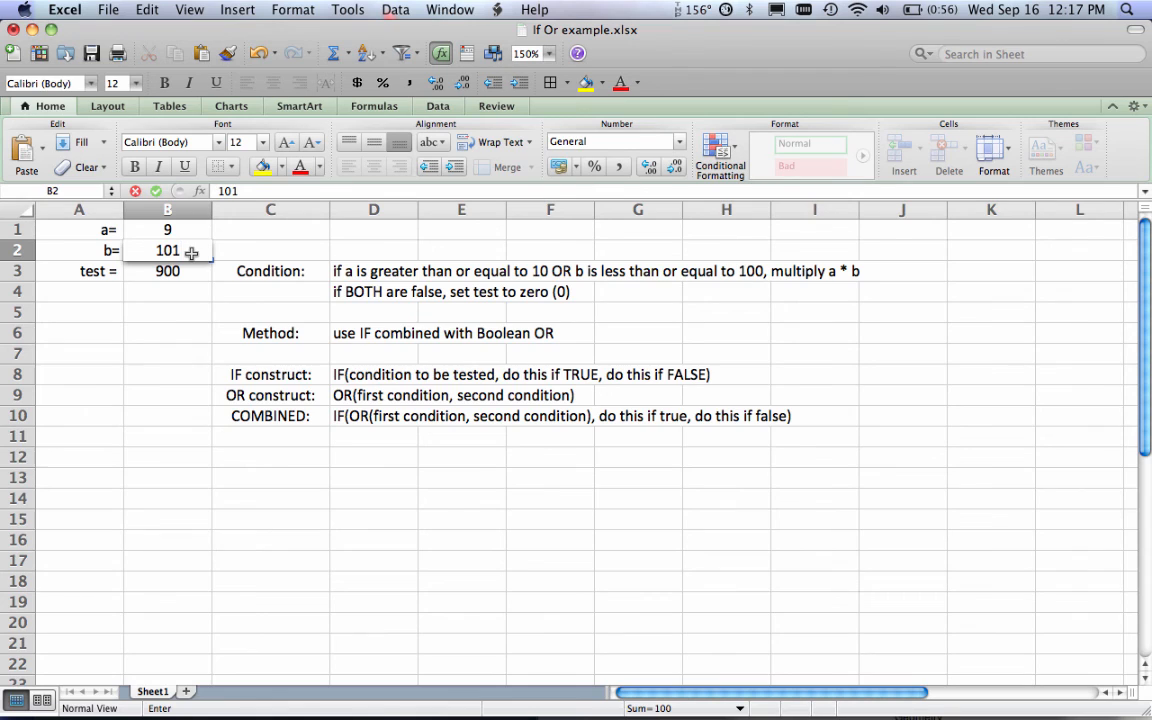
key("Return")
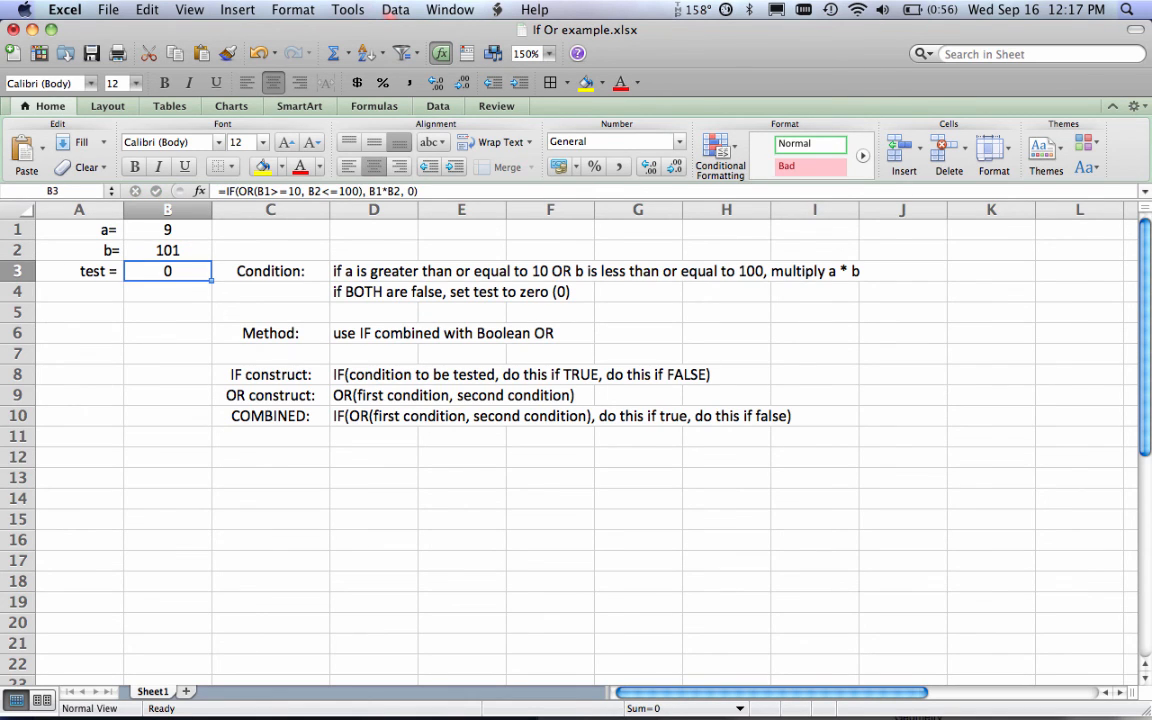
Step: Check the values of a and b against the two conditions, and review the test result and formula in B3
left_click(186, 232)
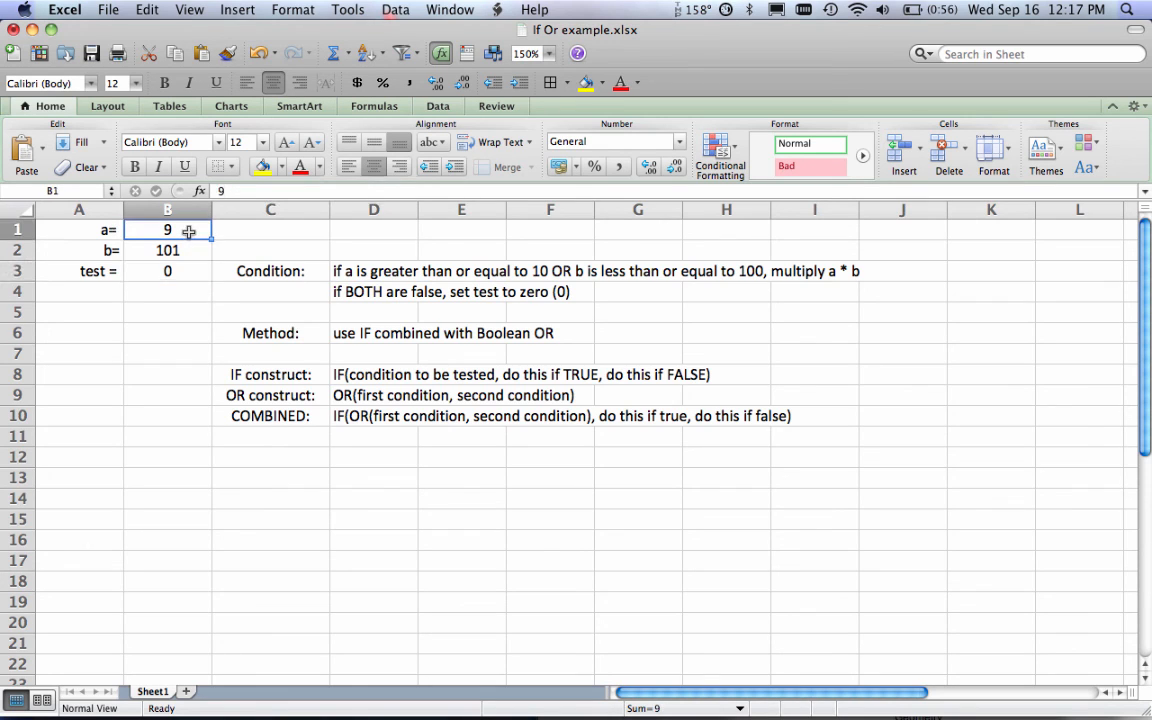
left_click(191, 250)
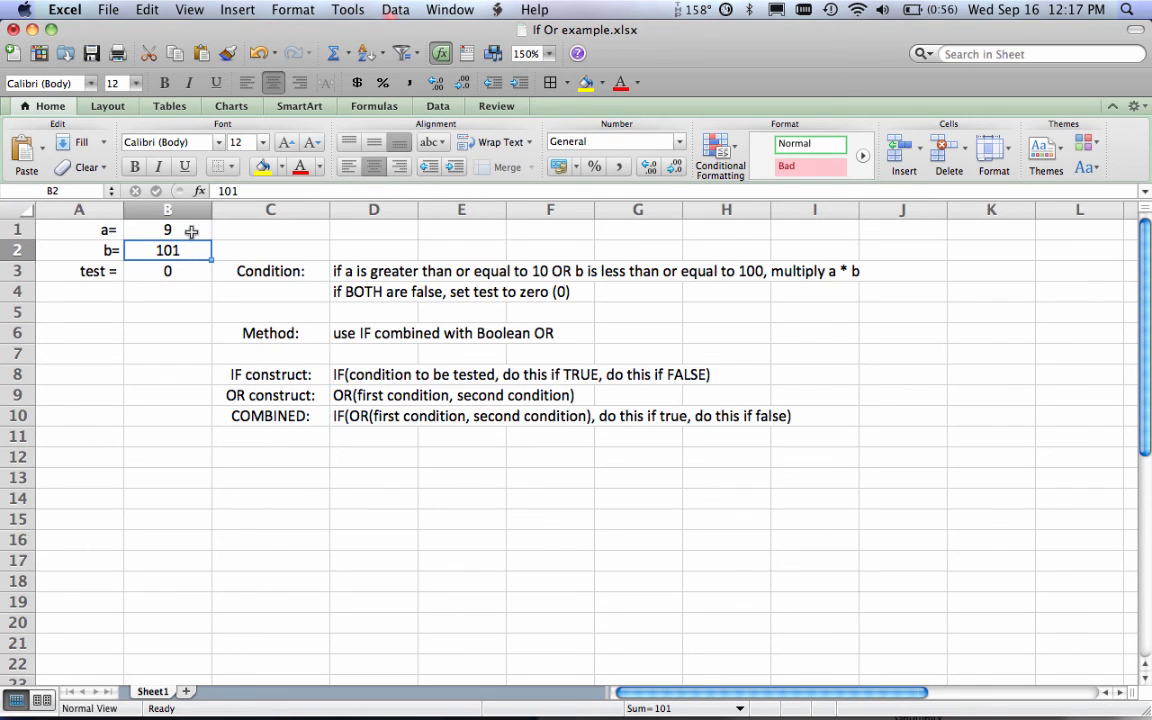
left_click(188, 230)
left_click(191, 251)
left_click(191, 270)
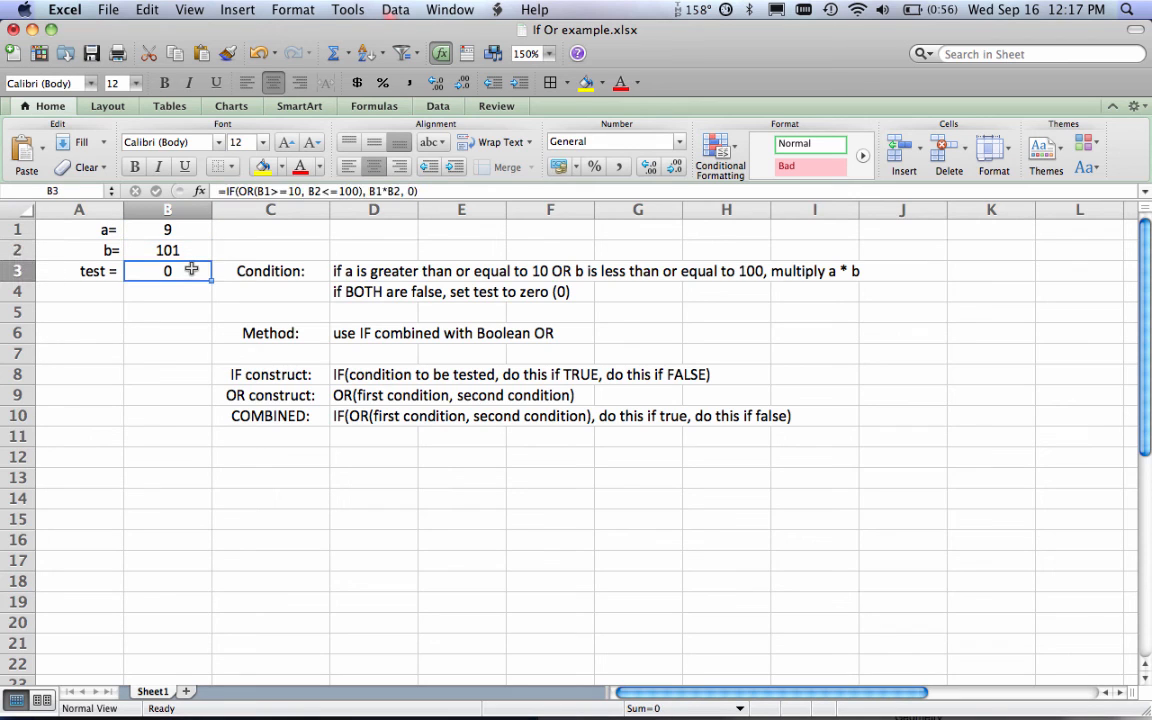